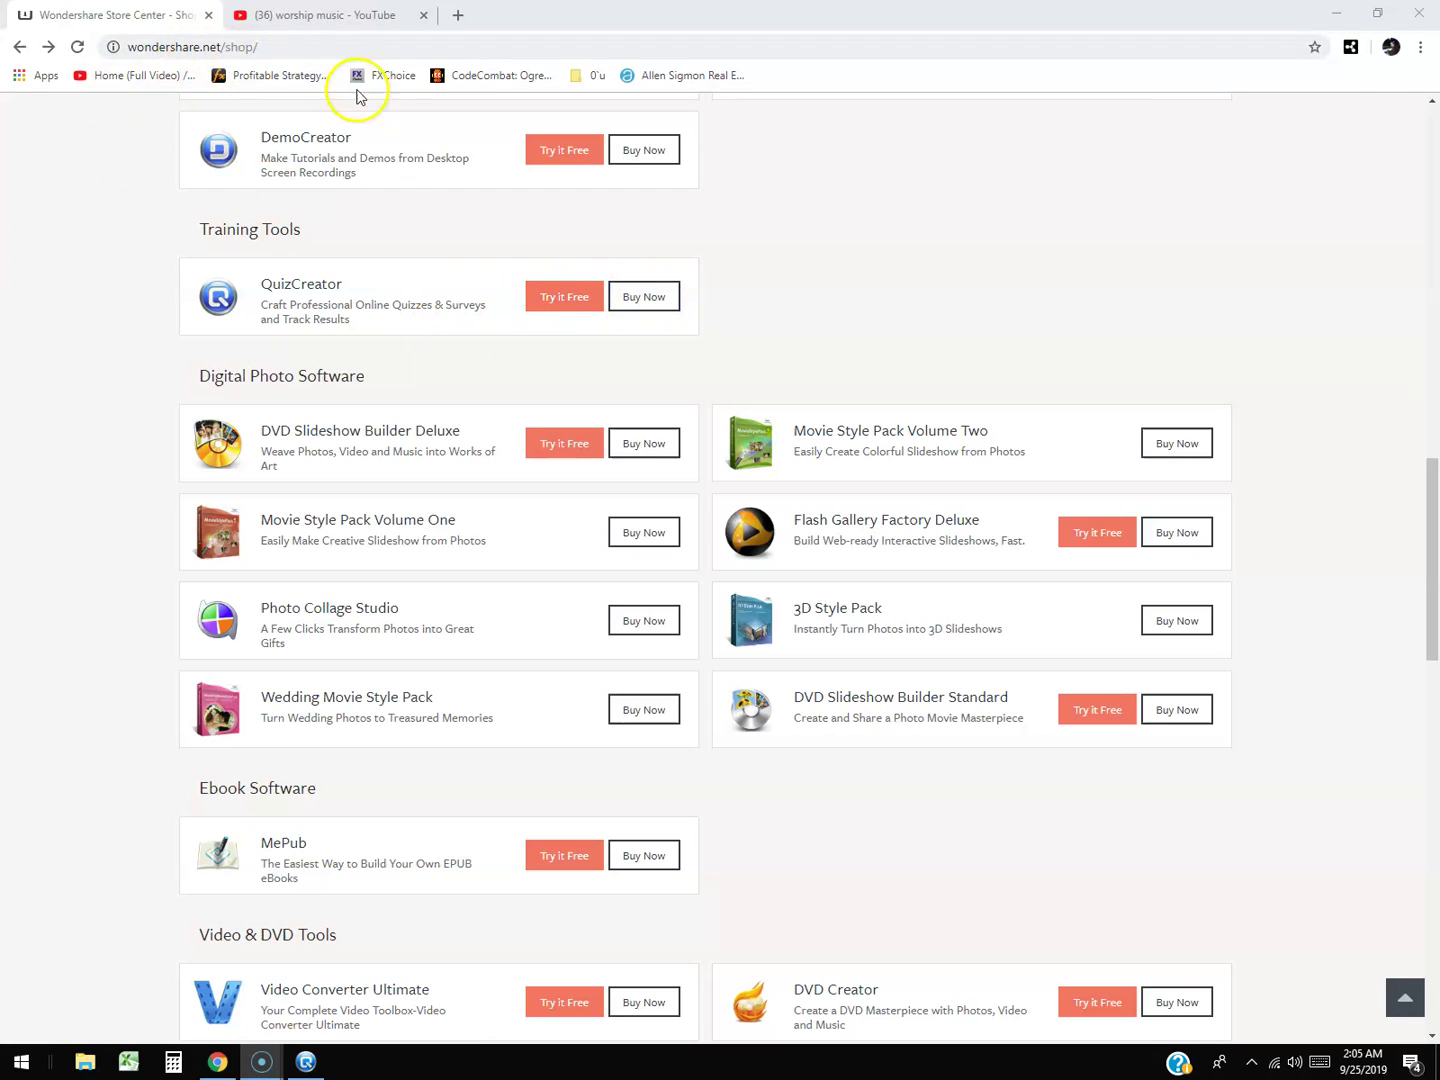
Leave the Wondershare store page in Chrome and switch to the empty new quiz in QuizCreator.
scroll(611, 311, up, 5)
scroll(579, 338, down, 4)
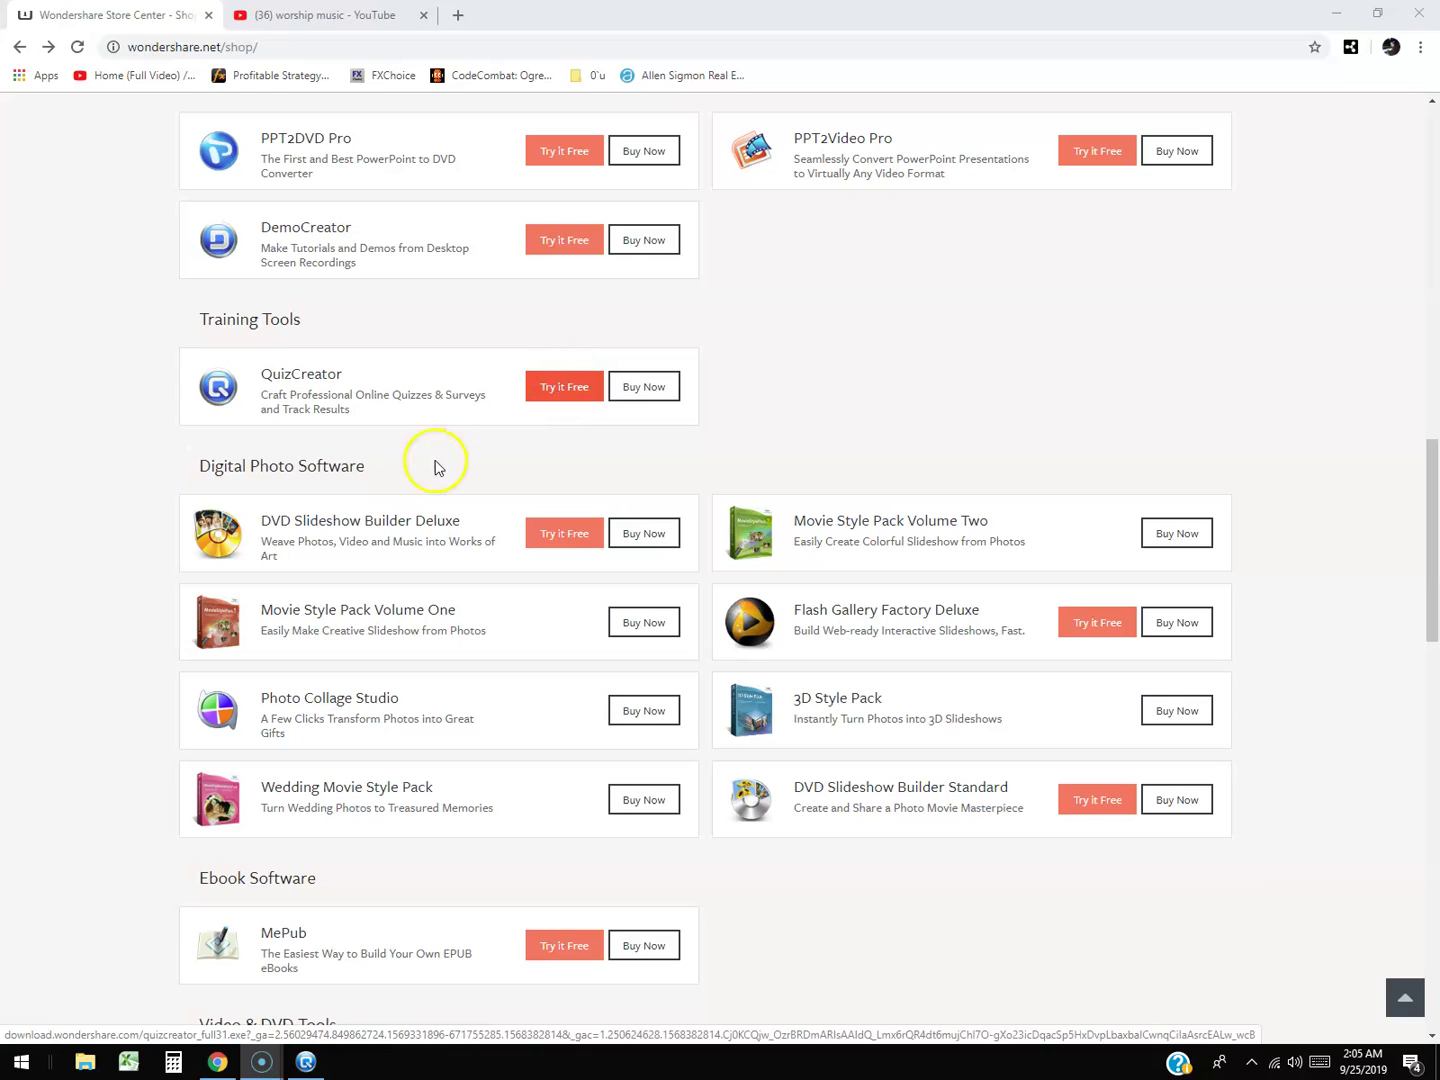
click(306, 1062)
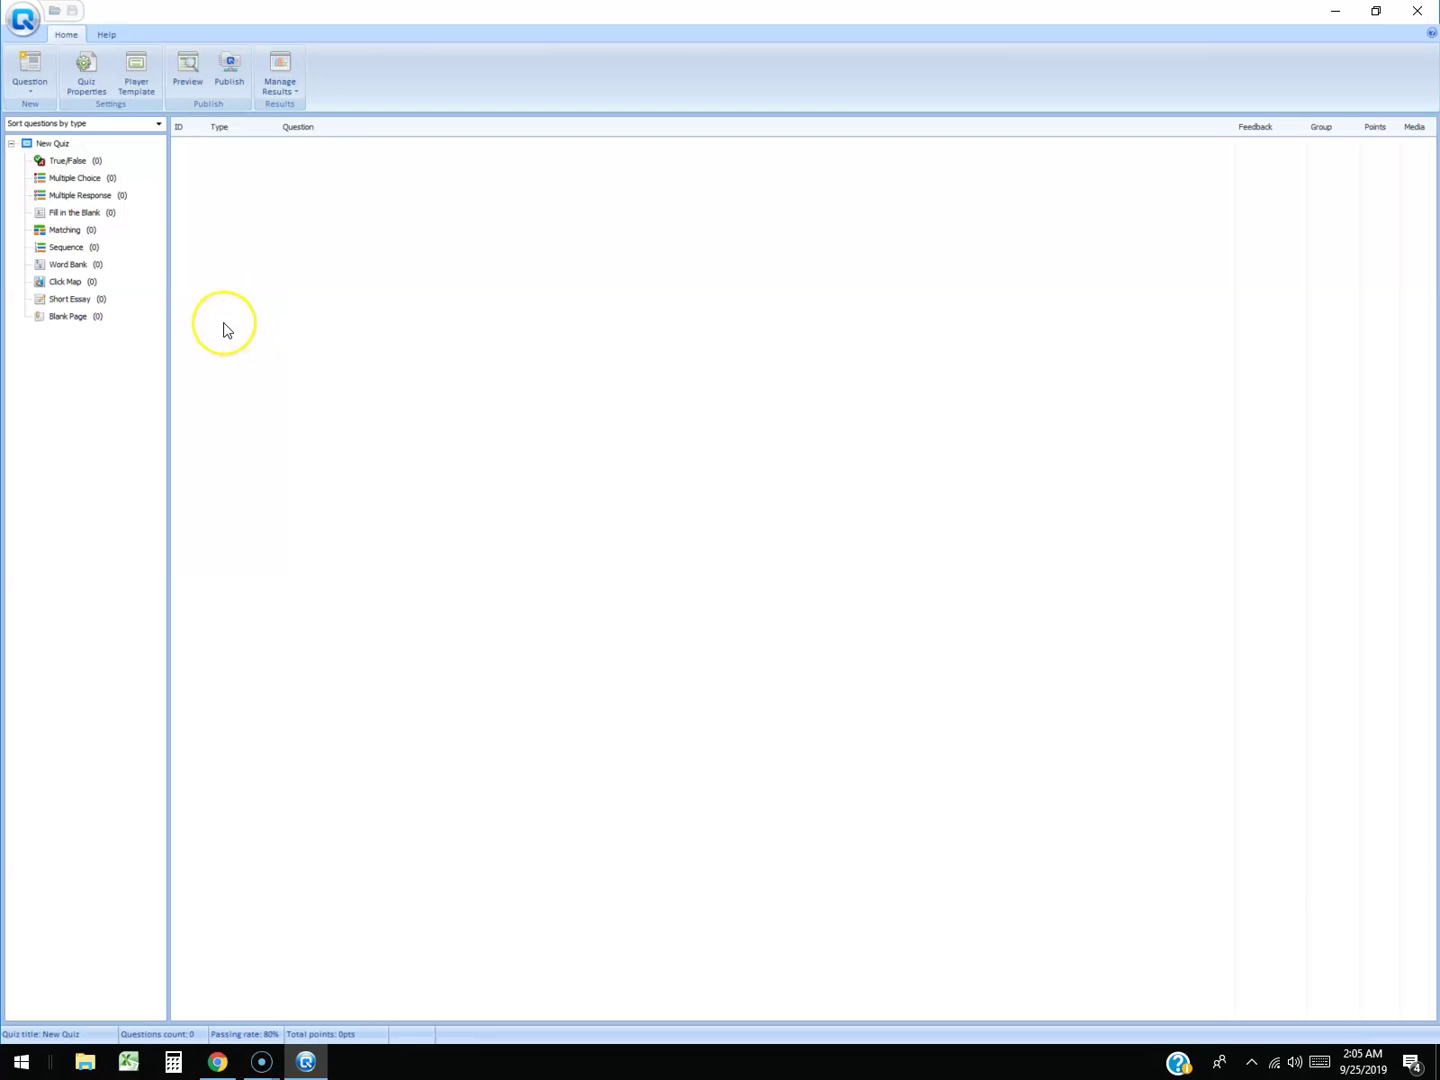
Create a new question of type Multiple Choice from the Home ribbon's Question button.
click(29, 72)
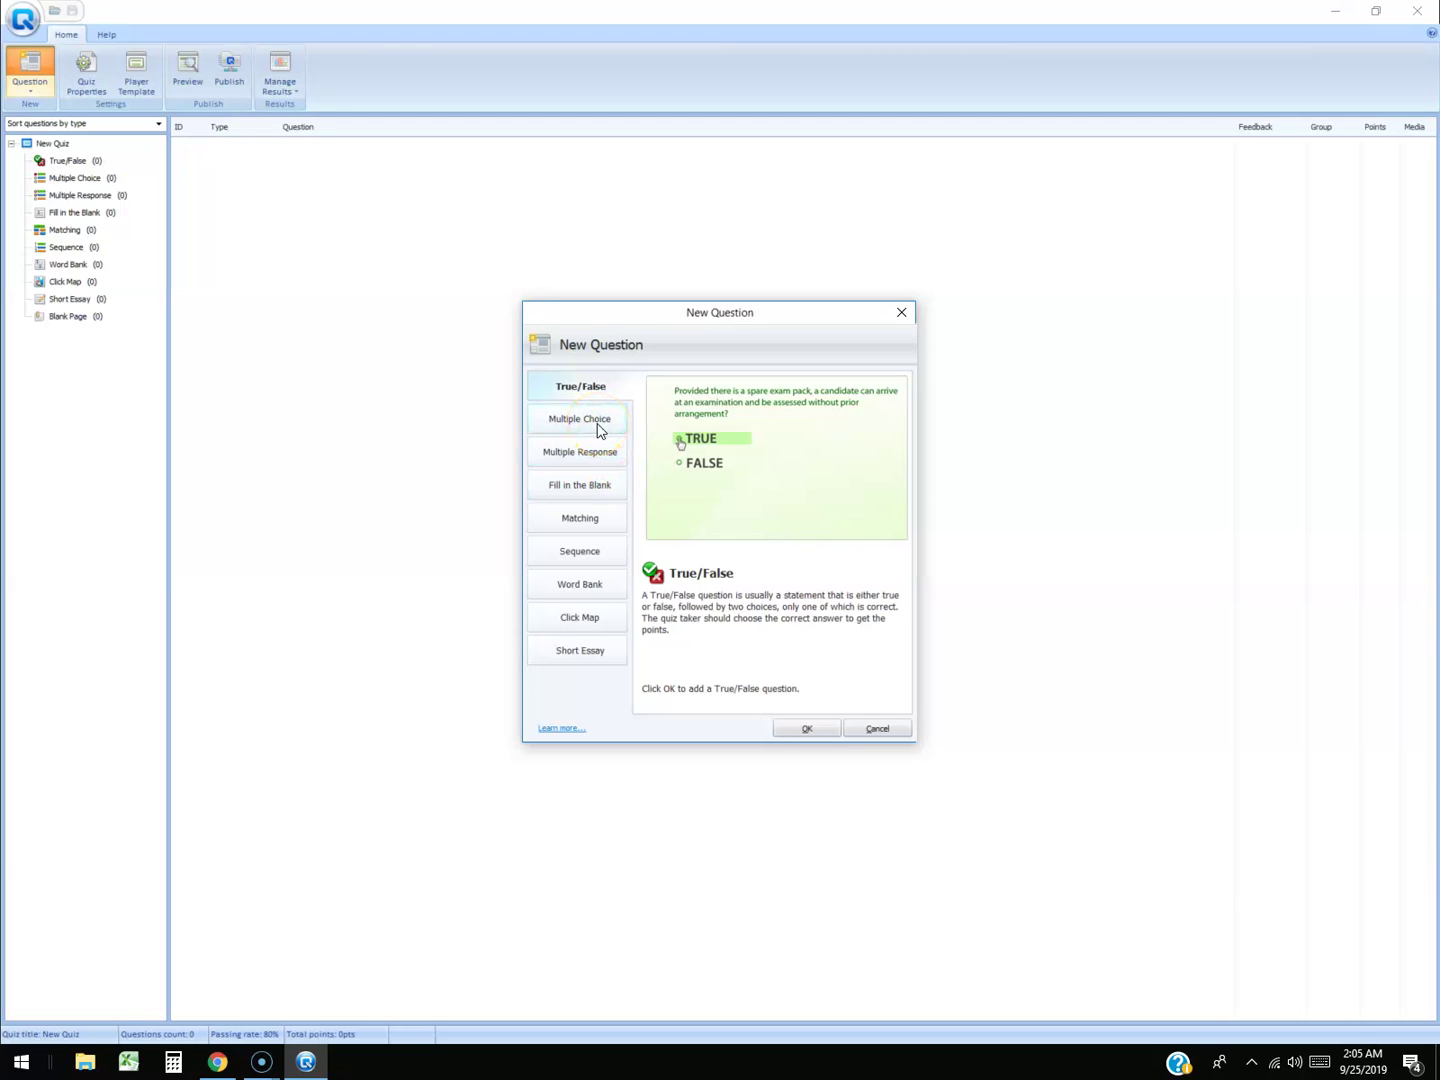
click(557, 427)
click(581, 418)
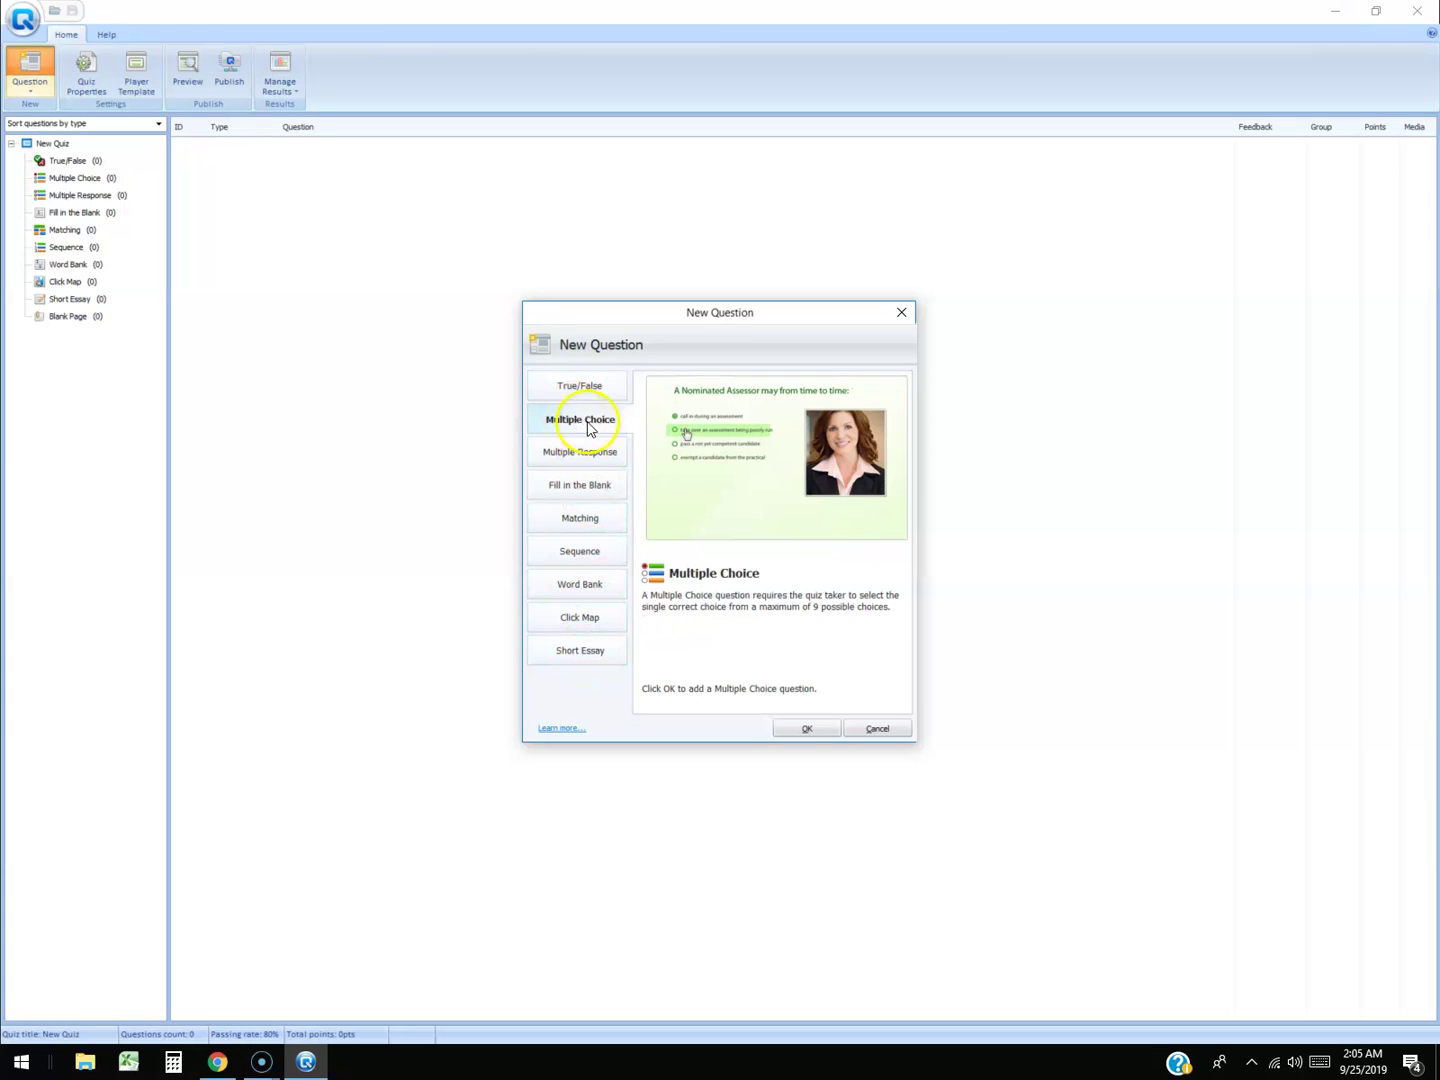
click(806, 729)
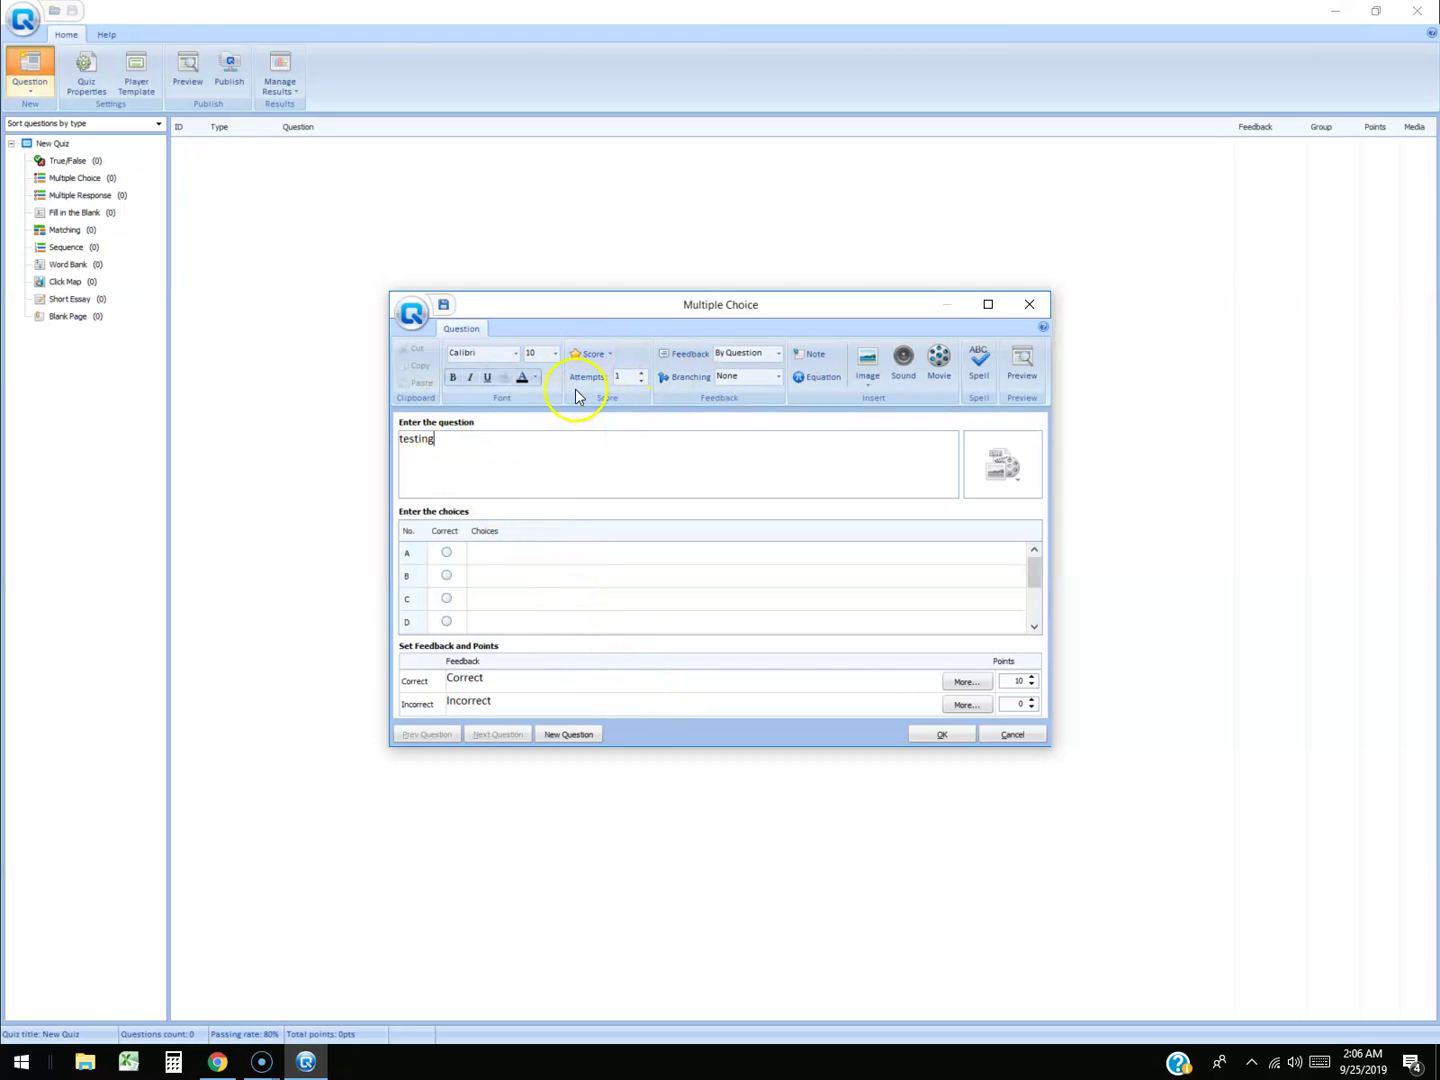
Enter choices A–D (sxsxs, xsxsx, xsxsx, sxsx), mark C correct, and save the question.
click(506, 555)
text(sxsxs)
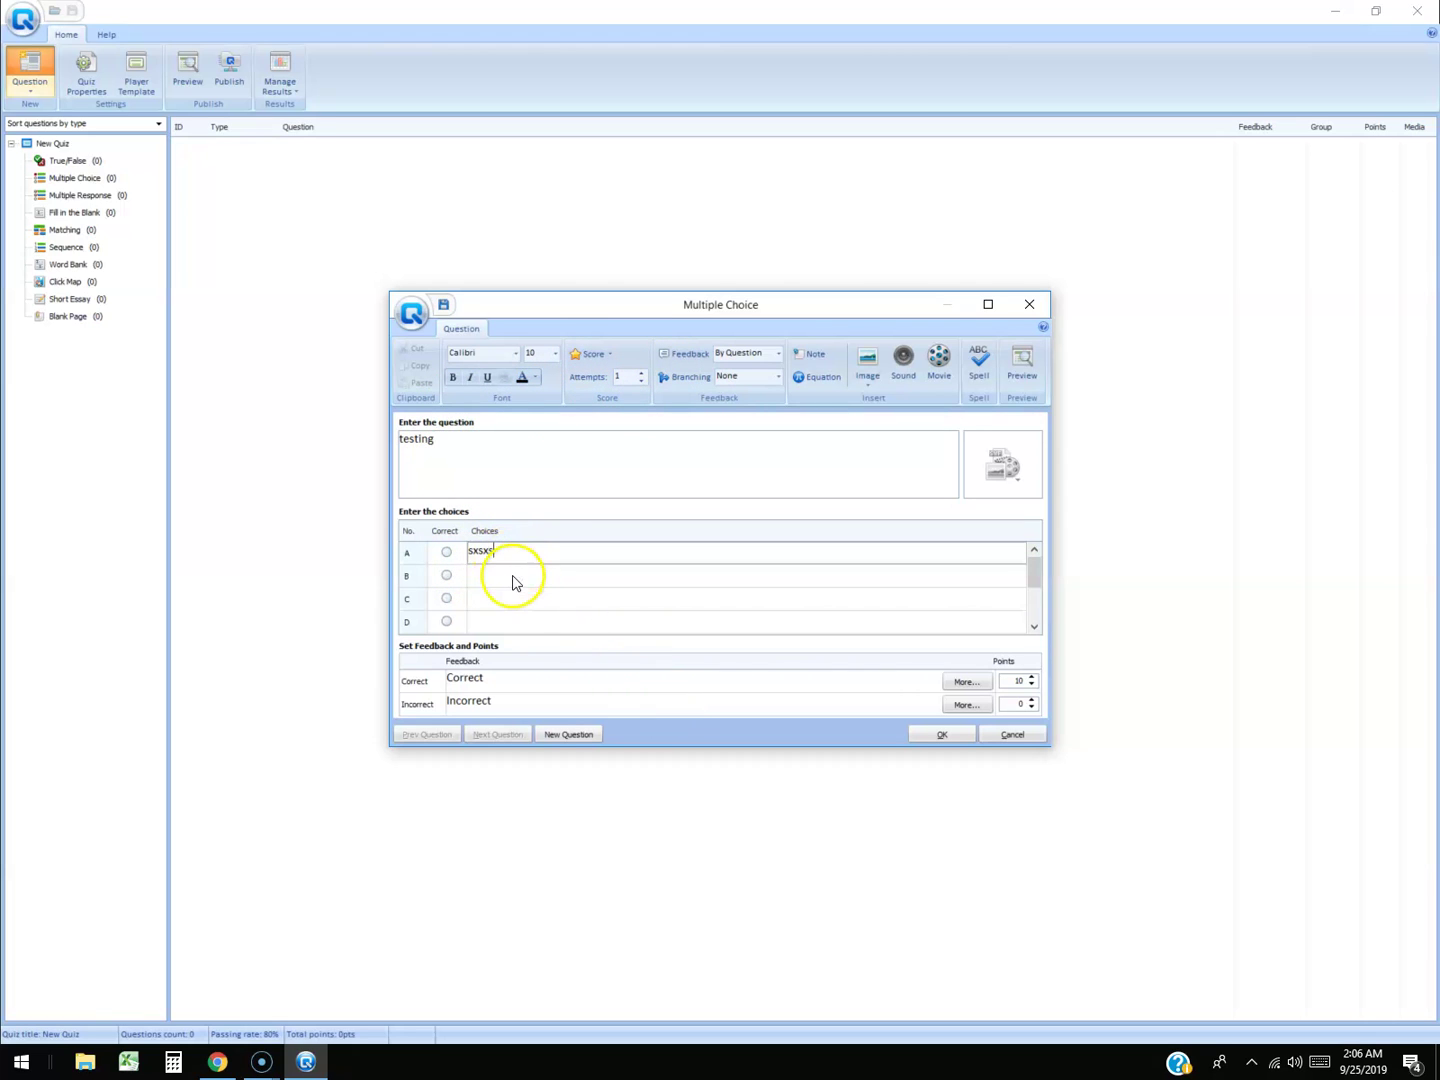
click(514, 578)
text(xsxsx)
click(499, 599)
text(xsxsx)
click(510, 622)
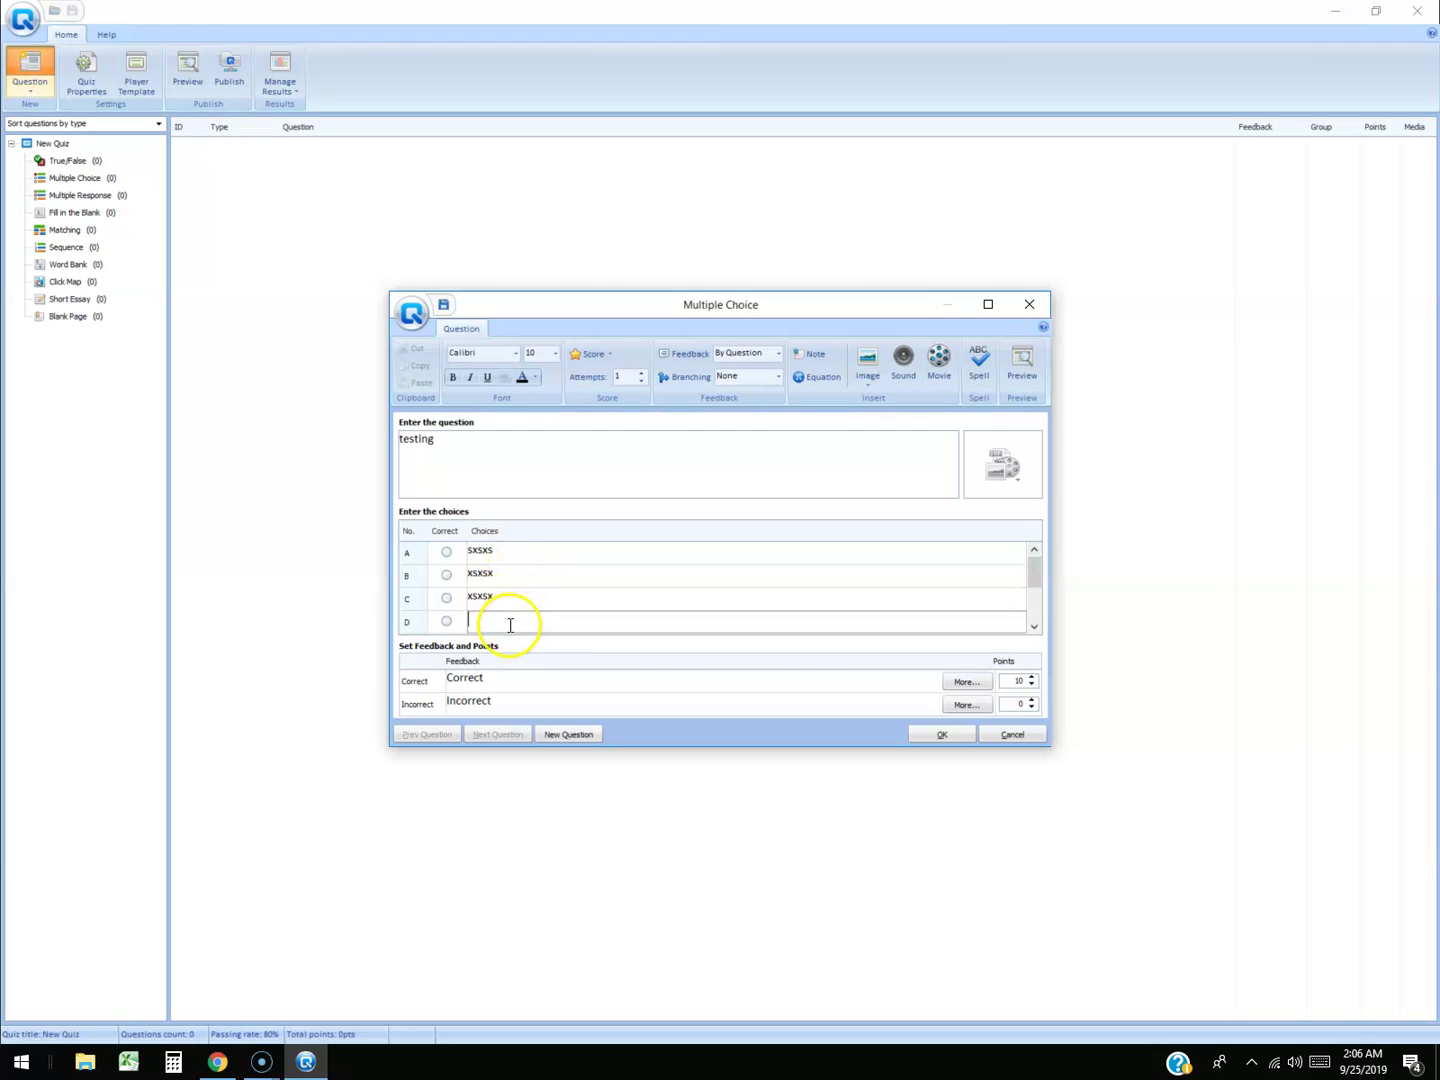
text(sxsx)
click(445, 598)
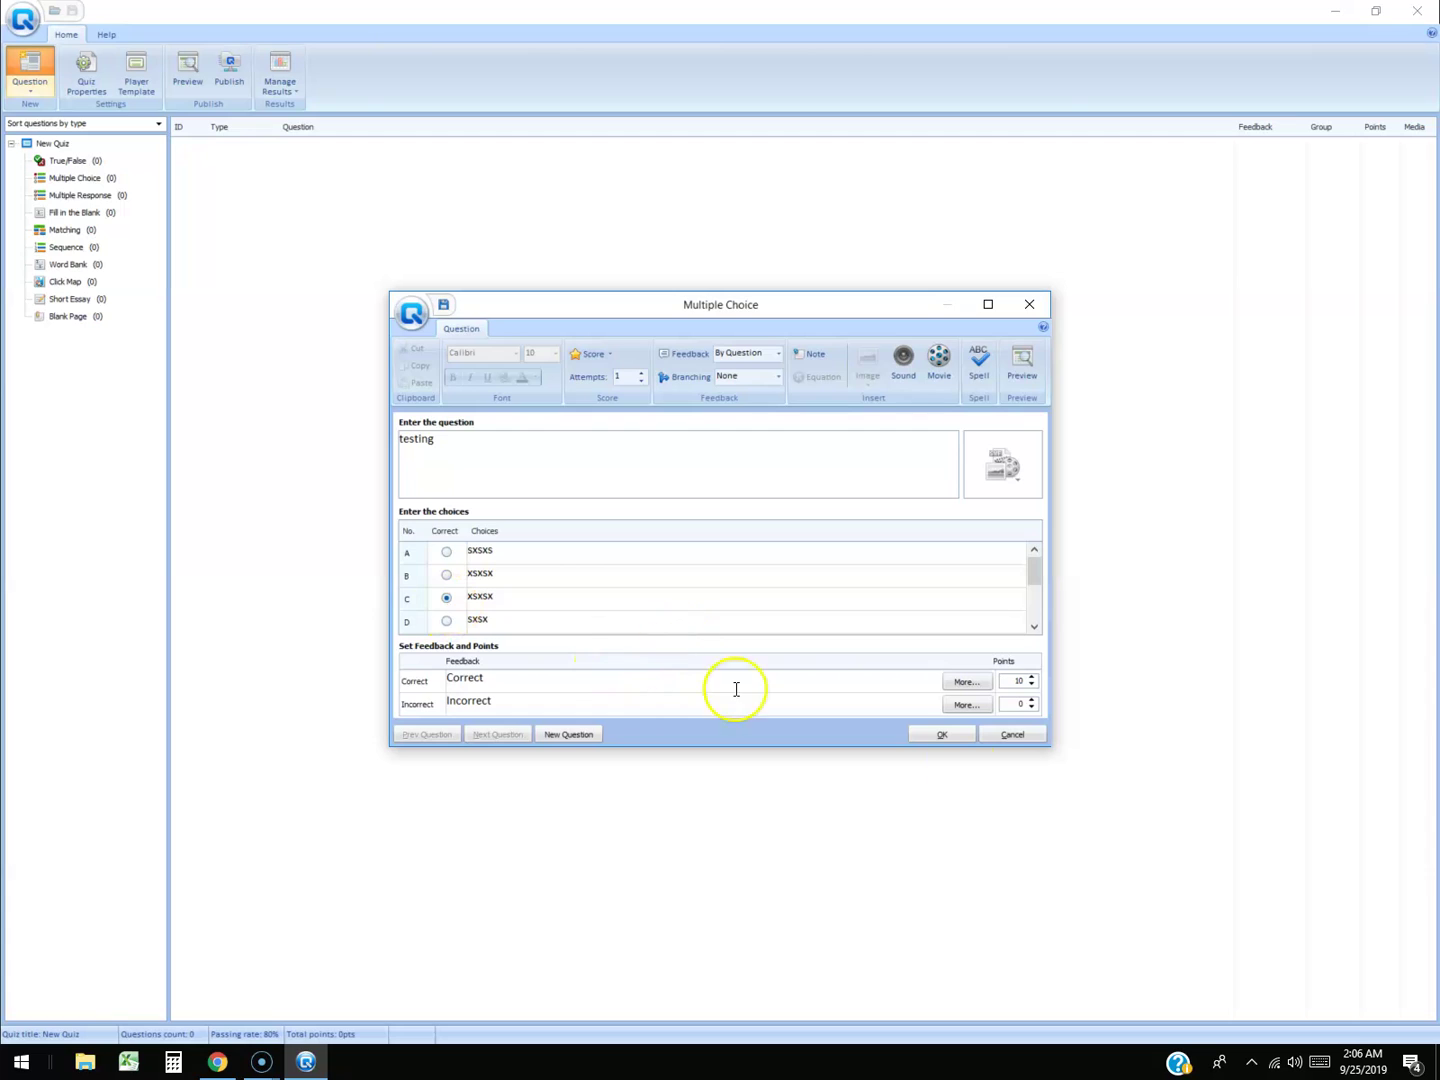
click(942, 735)
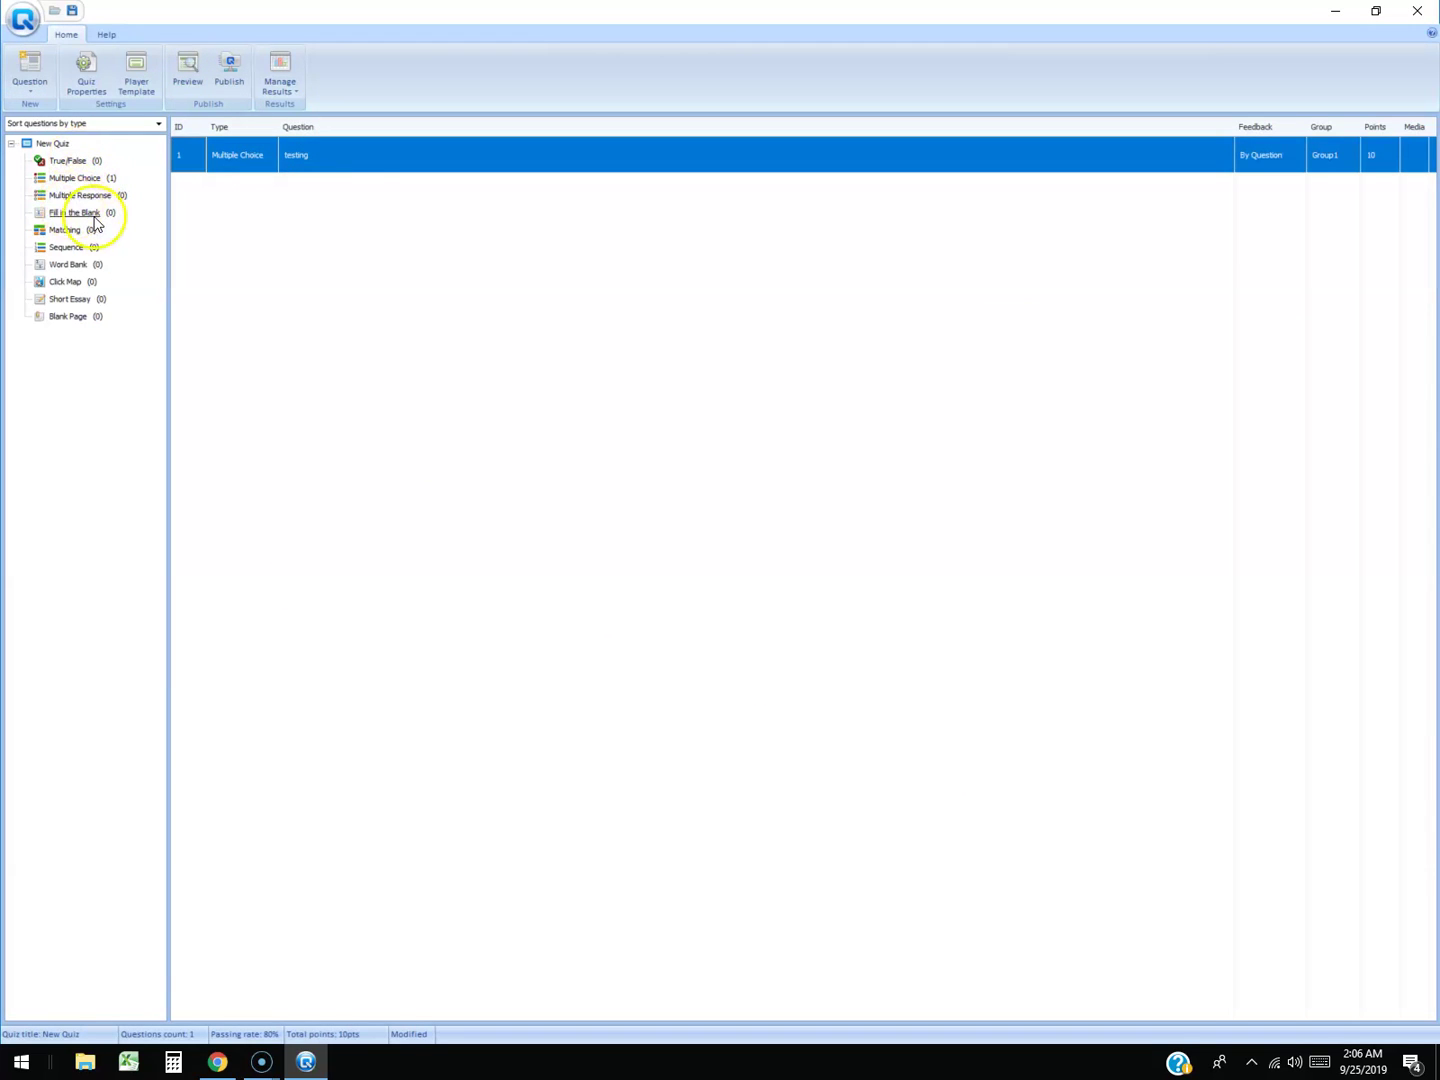
Add True/False question 'grtgtr4grtgr' worth 10 points, bringing the quiz to 20 points.
click(76, 160)
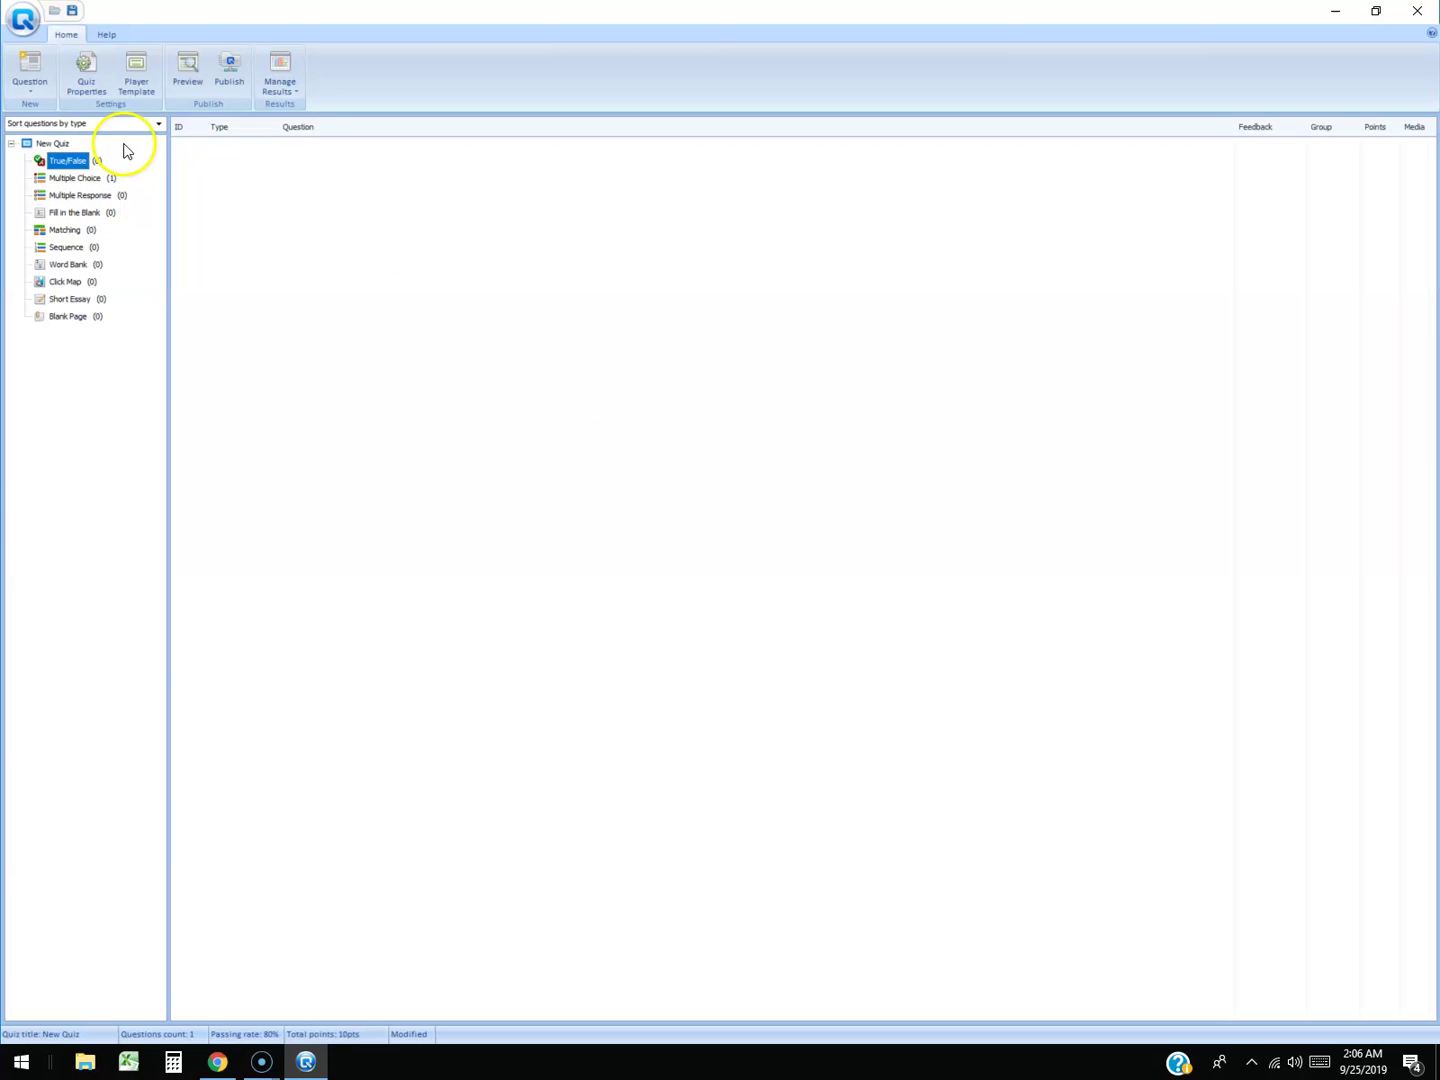
click(31, 70)
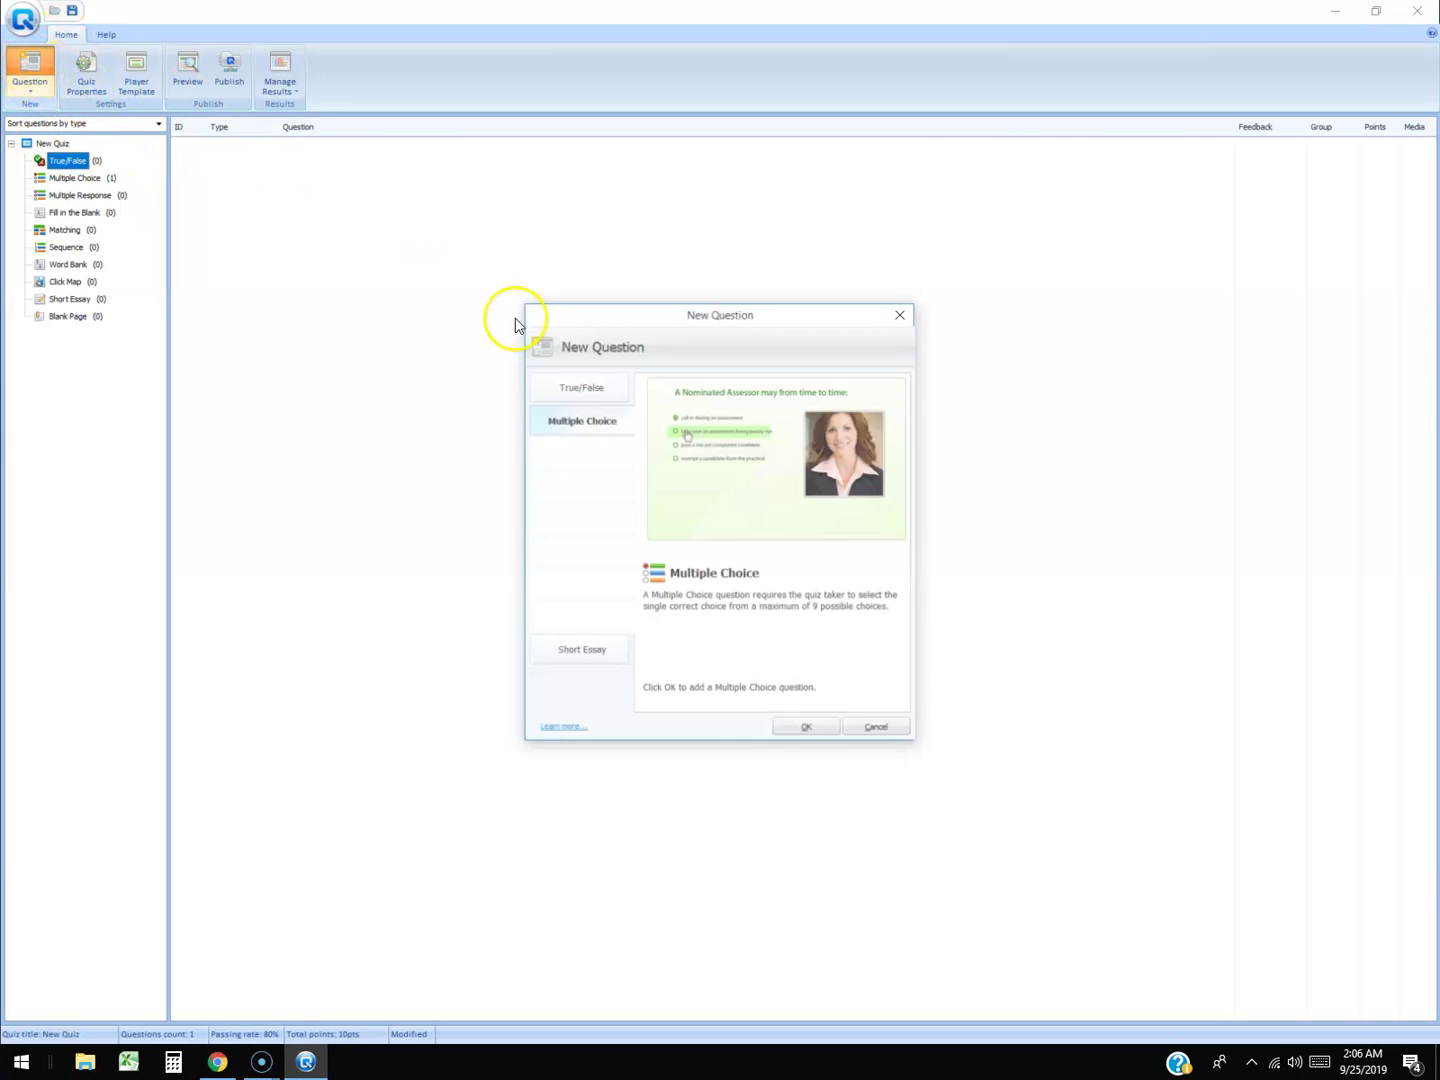
click(580, 389)
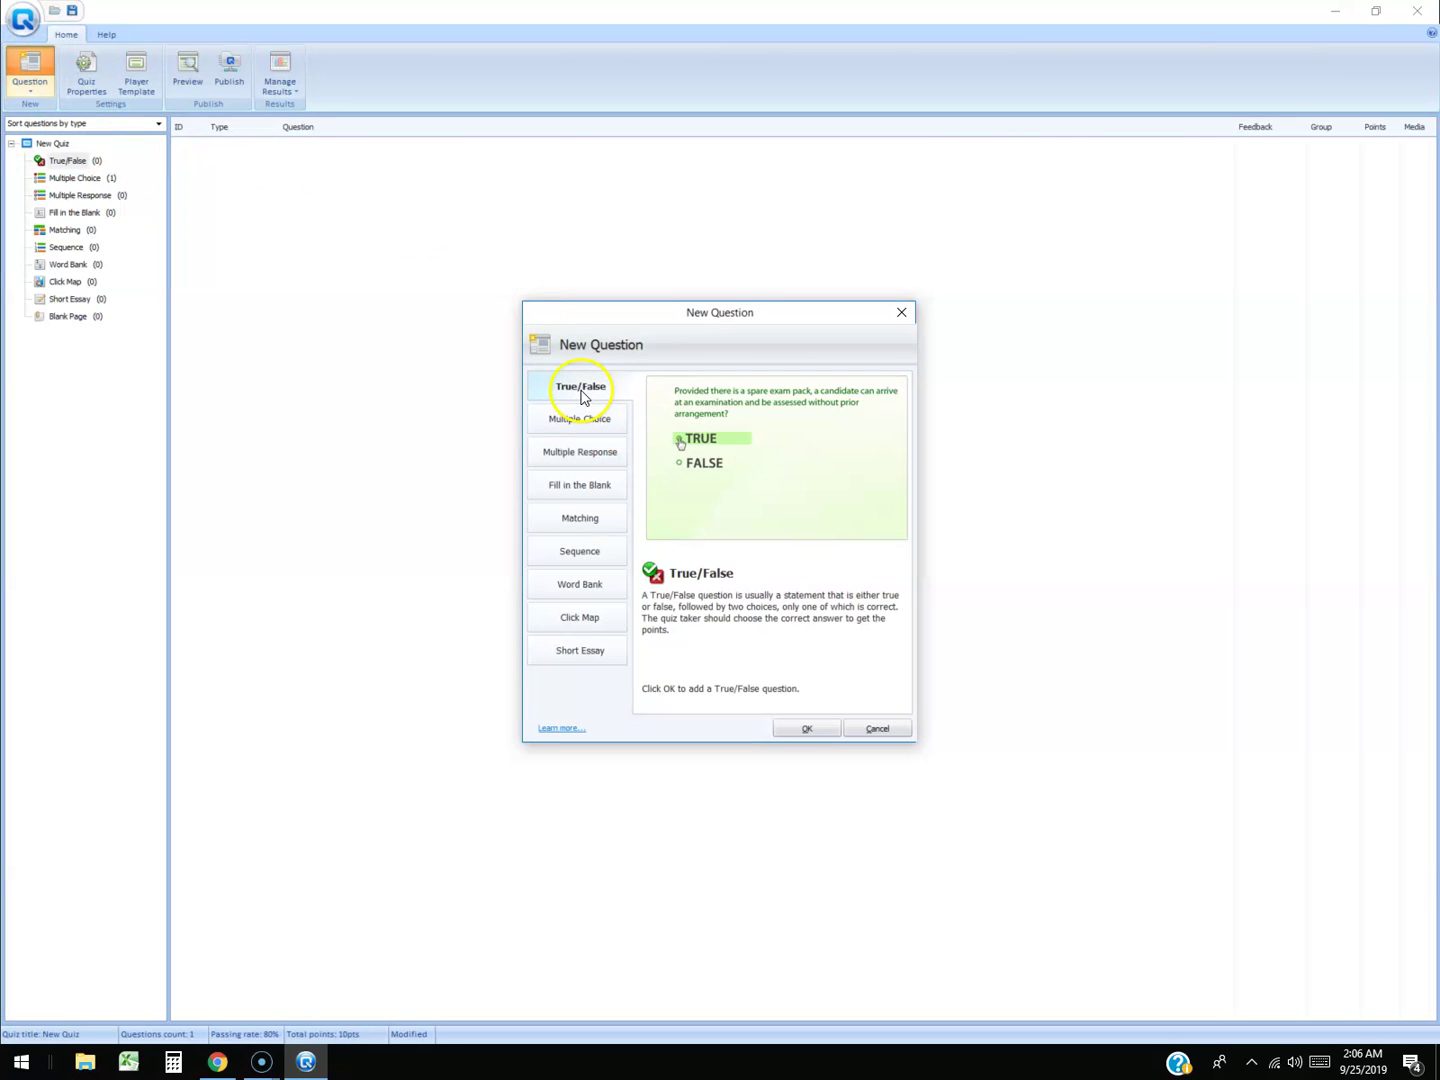
click(820, 730)
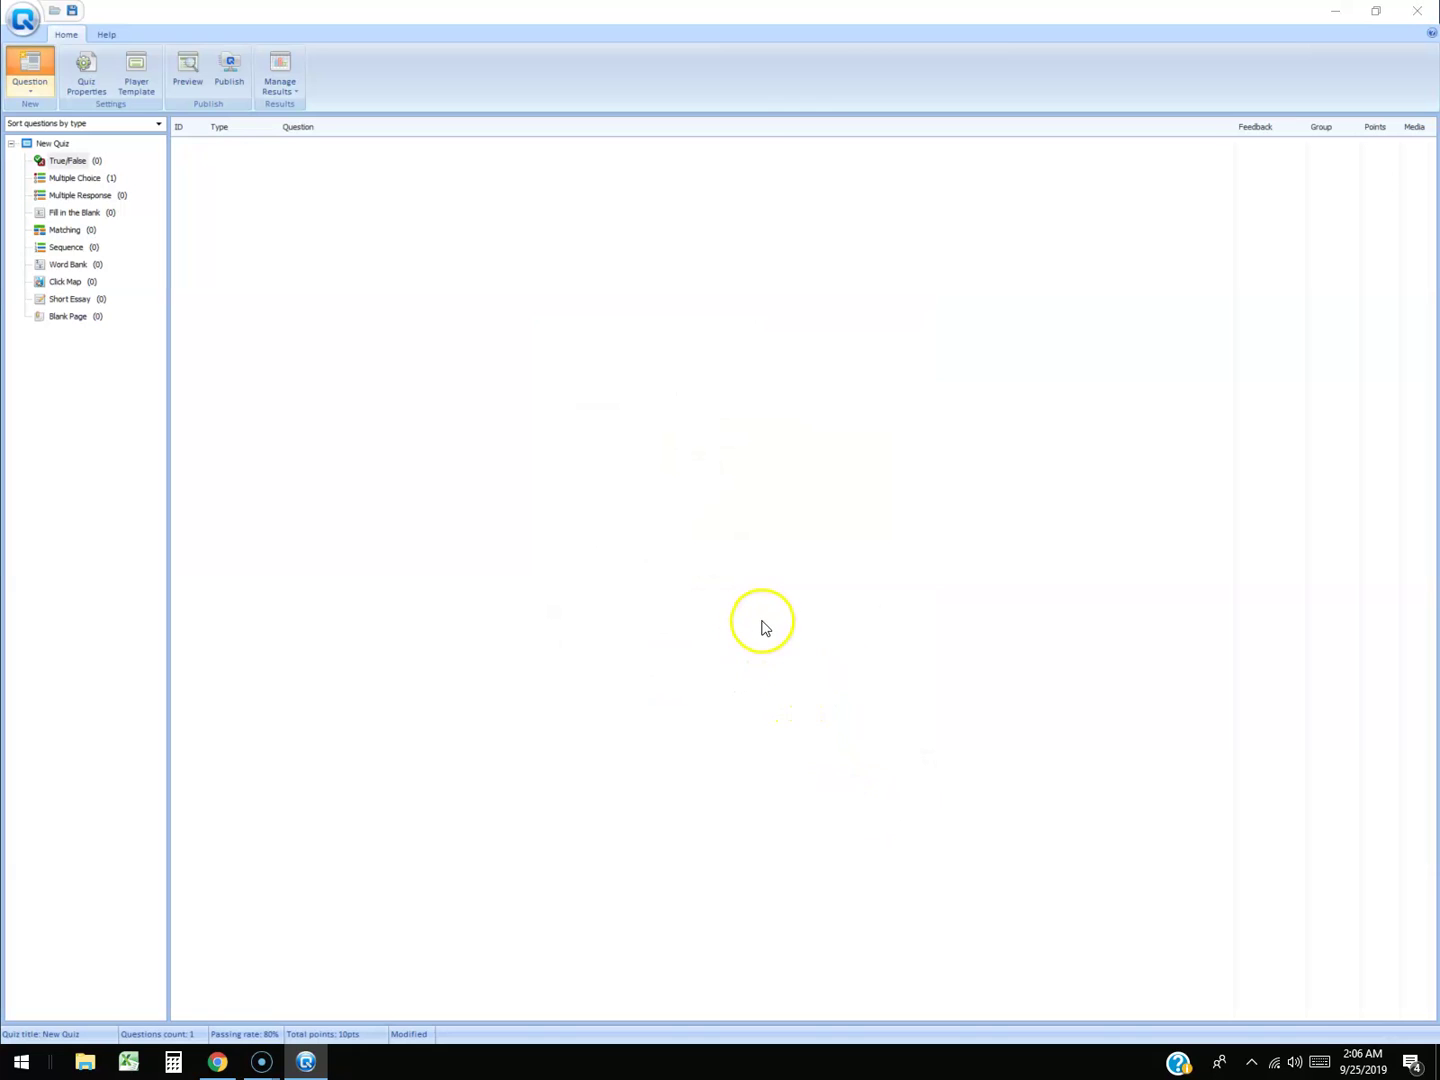
text(g)
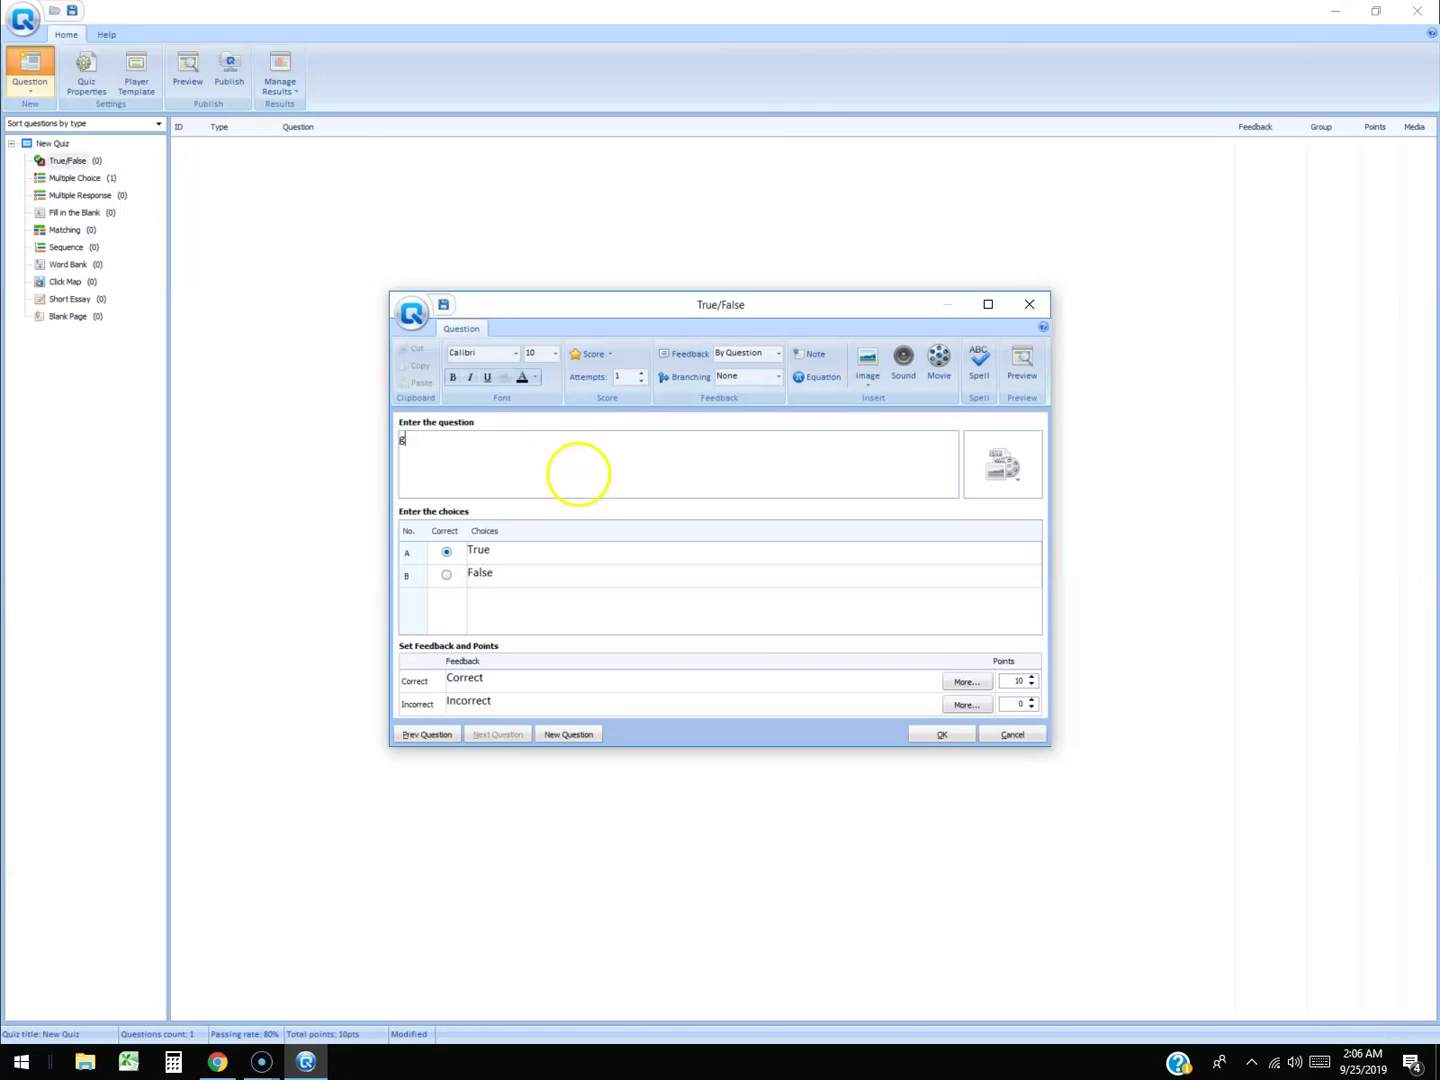
text(rtgtr4grtgr)
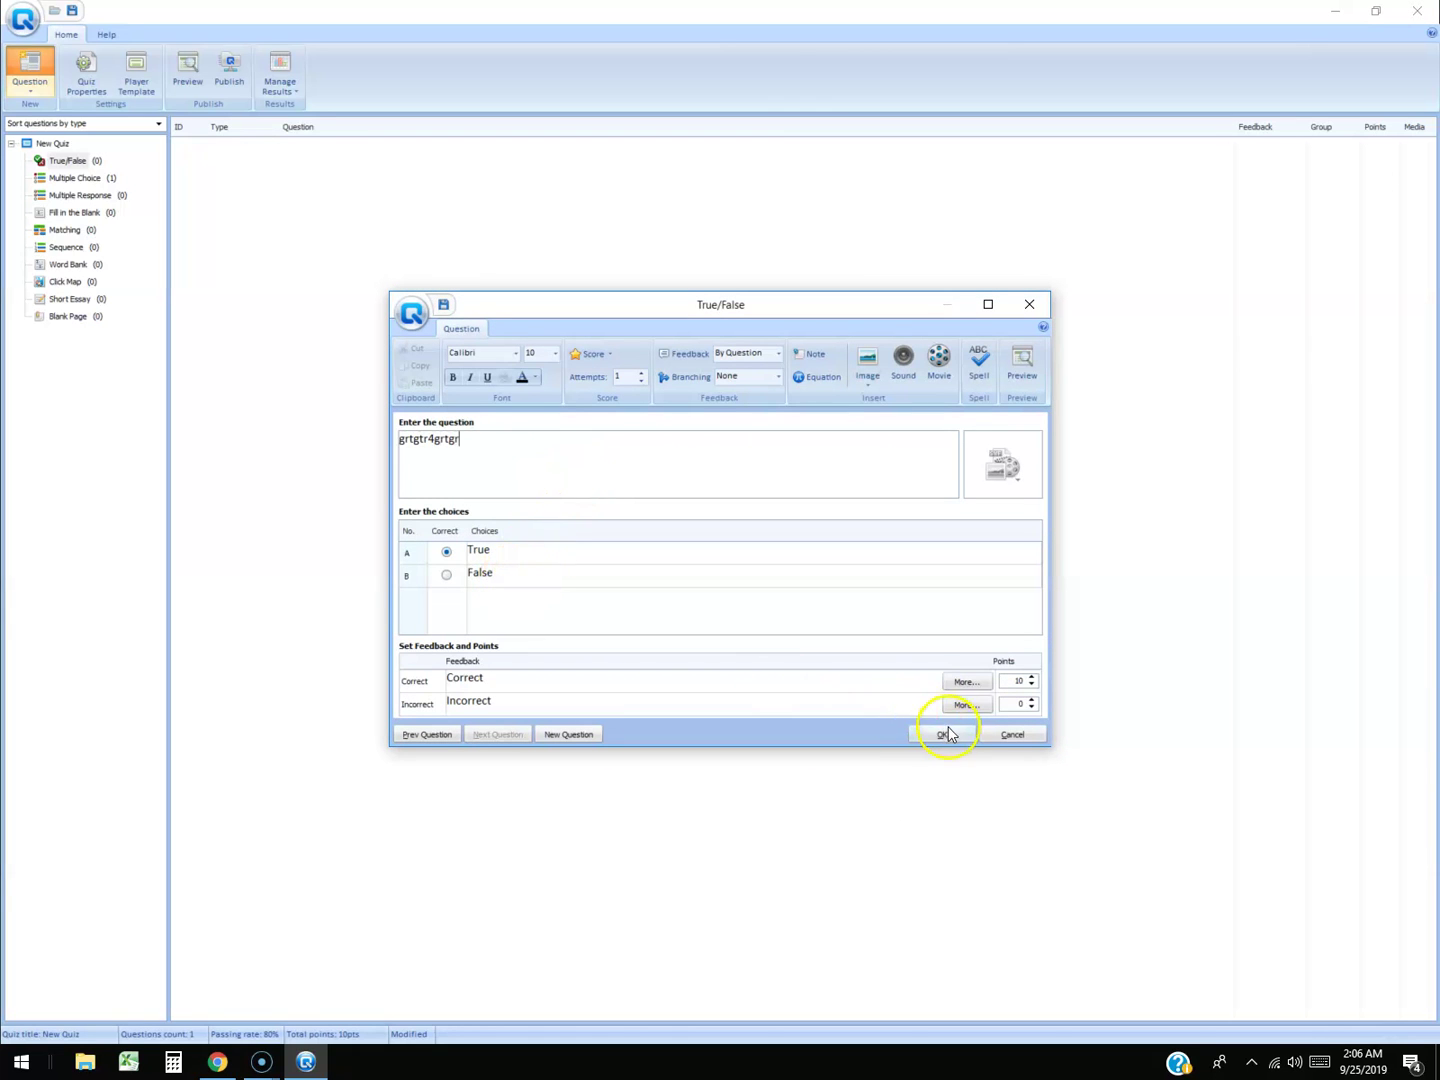
click(949, 735)
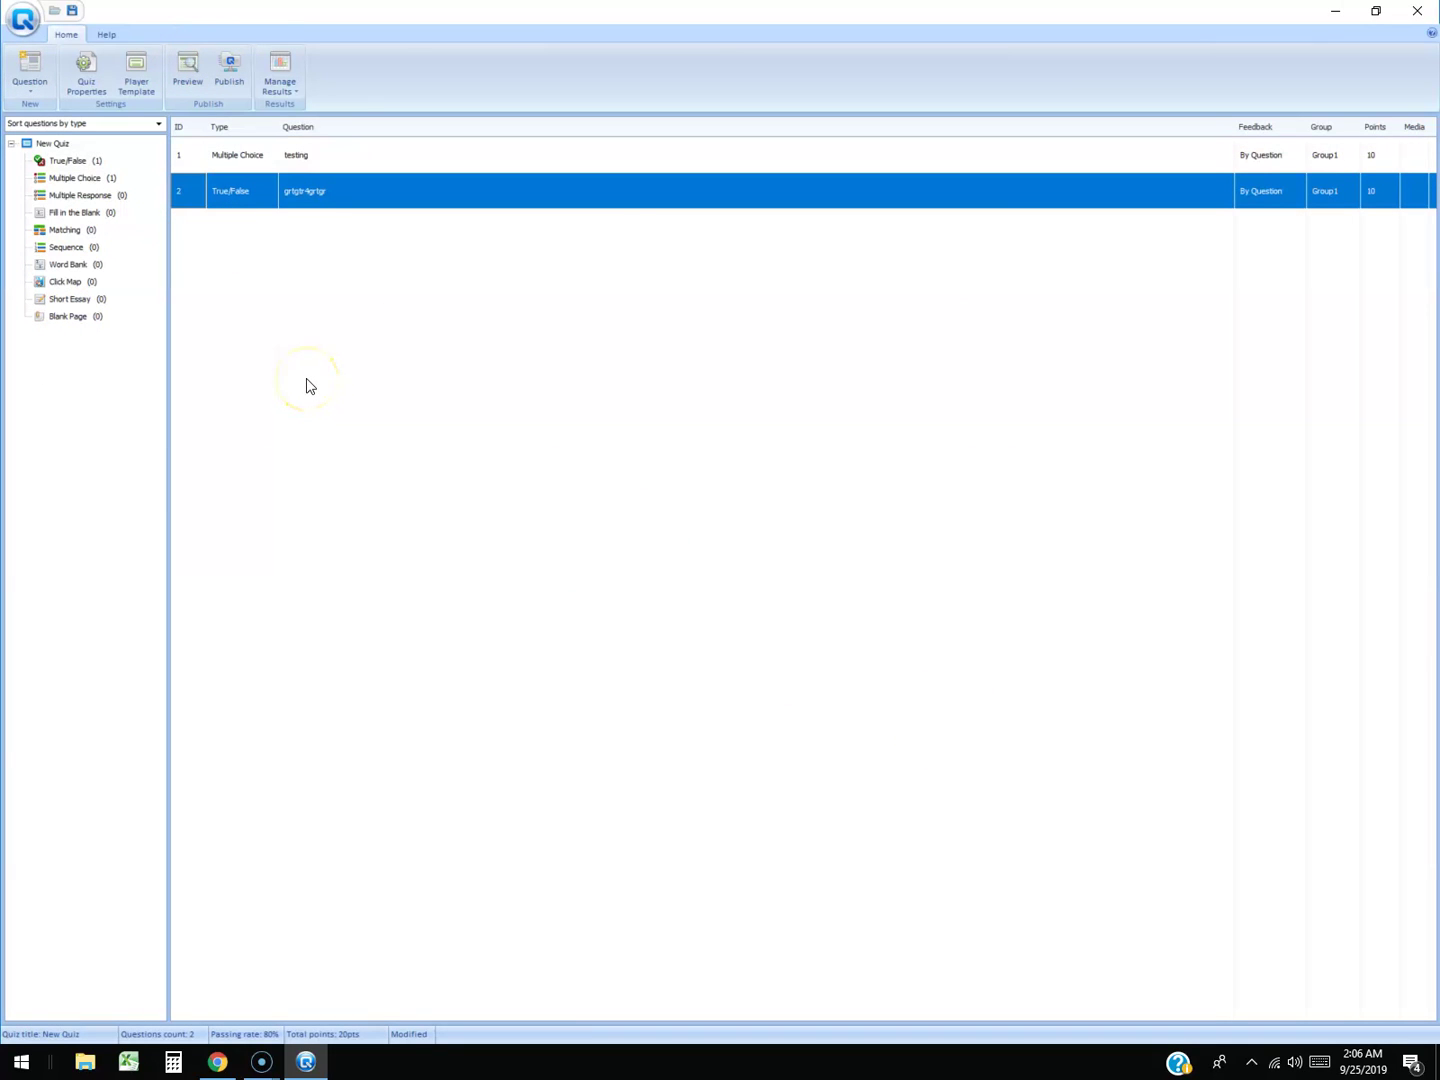
click(193, 78)
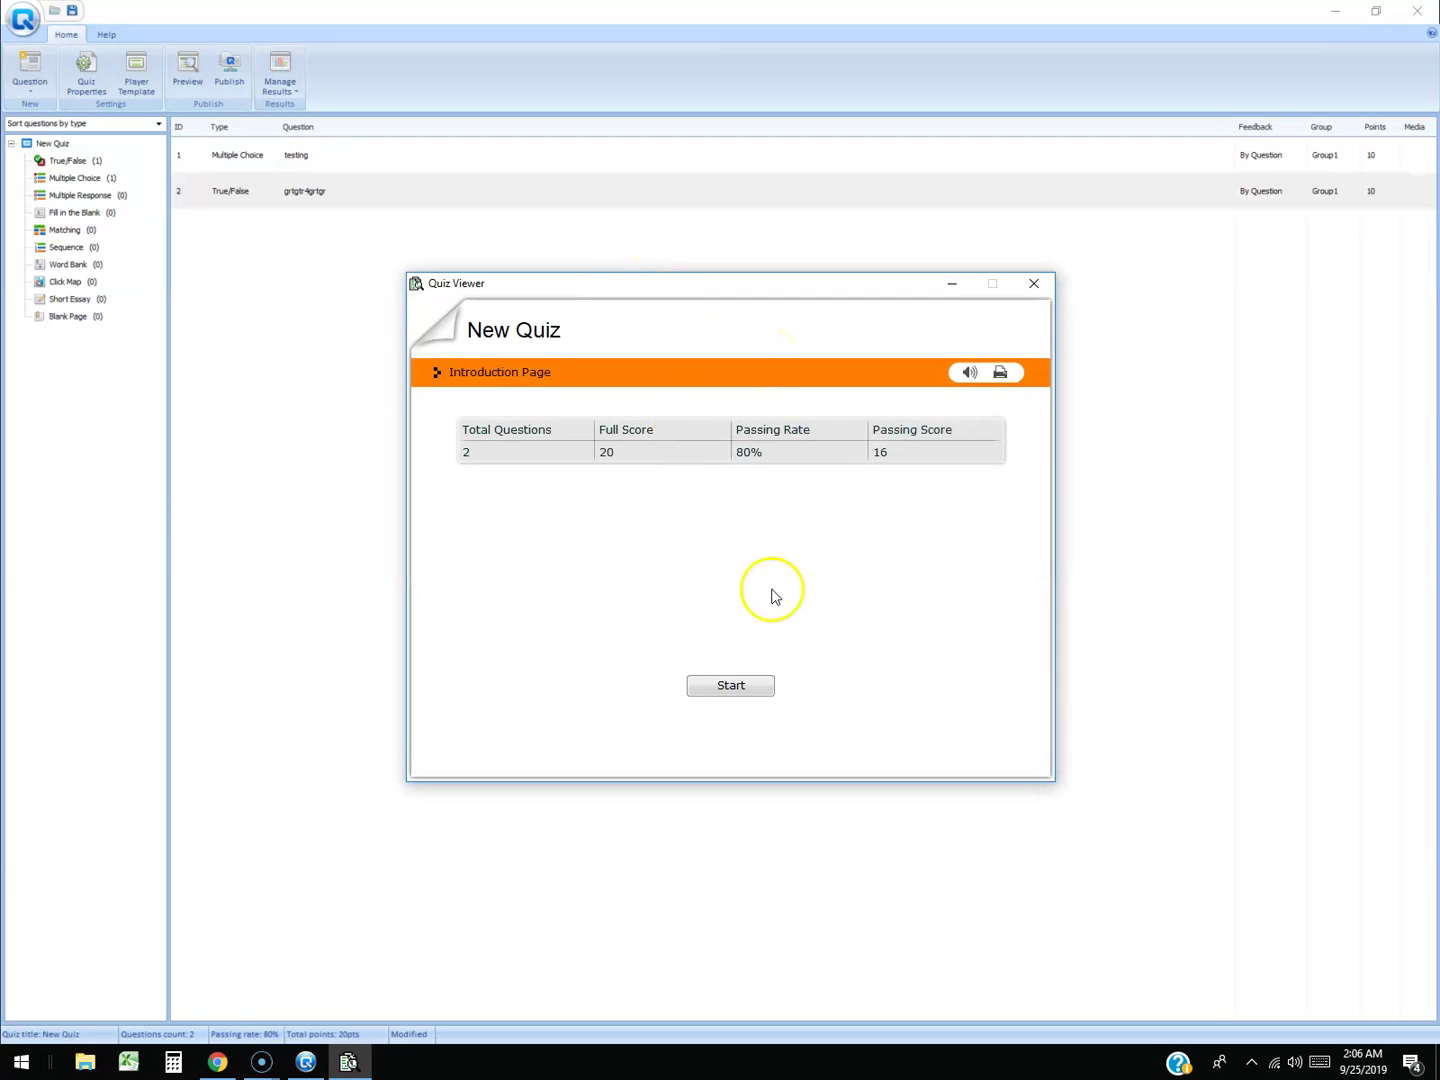
click(732, 685)
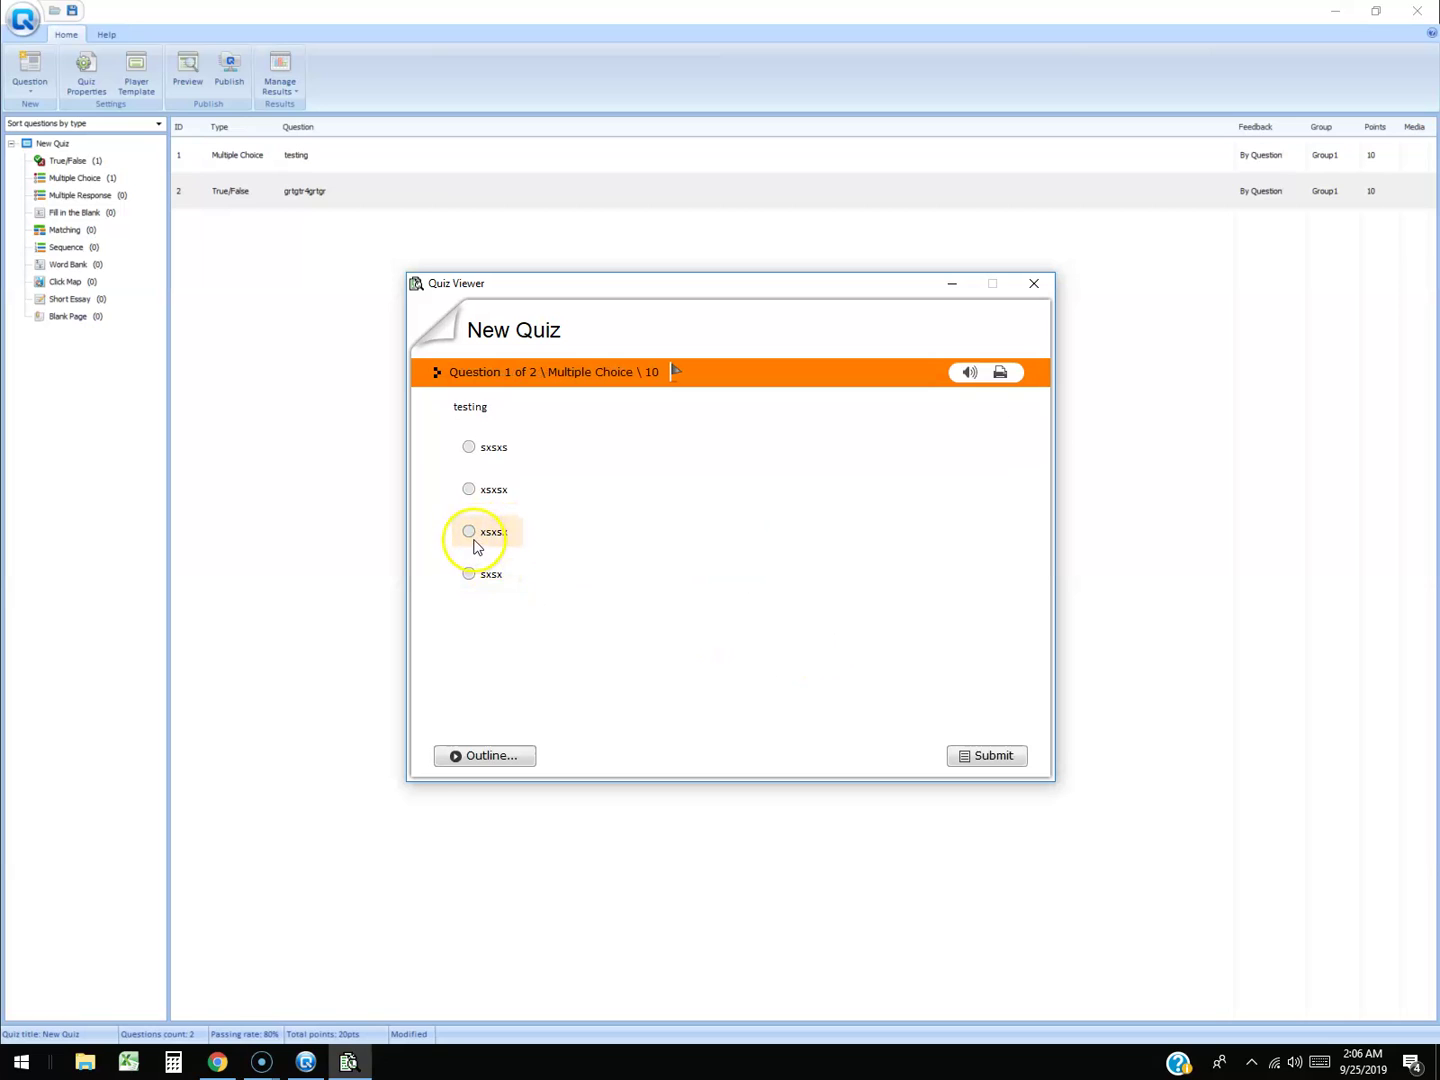
click(469, 532)
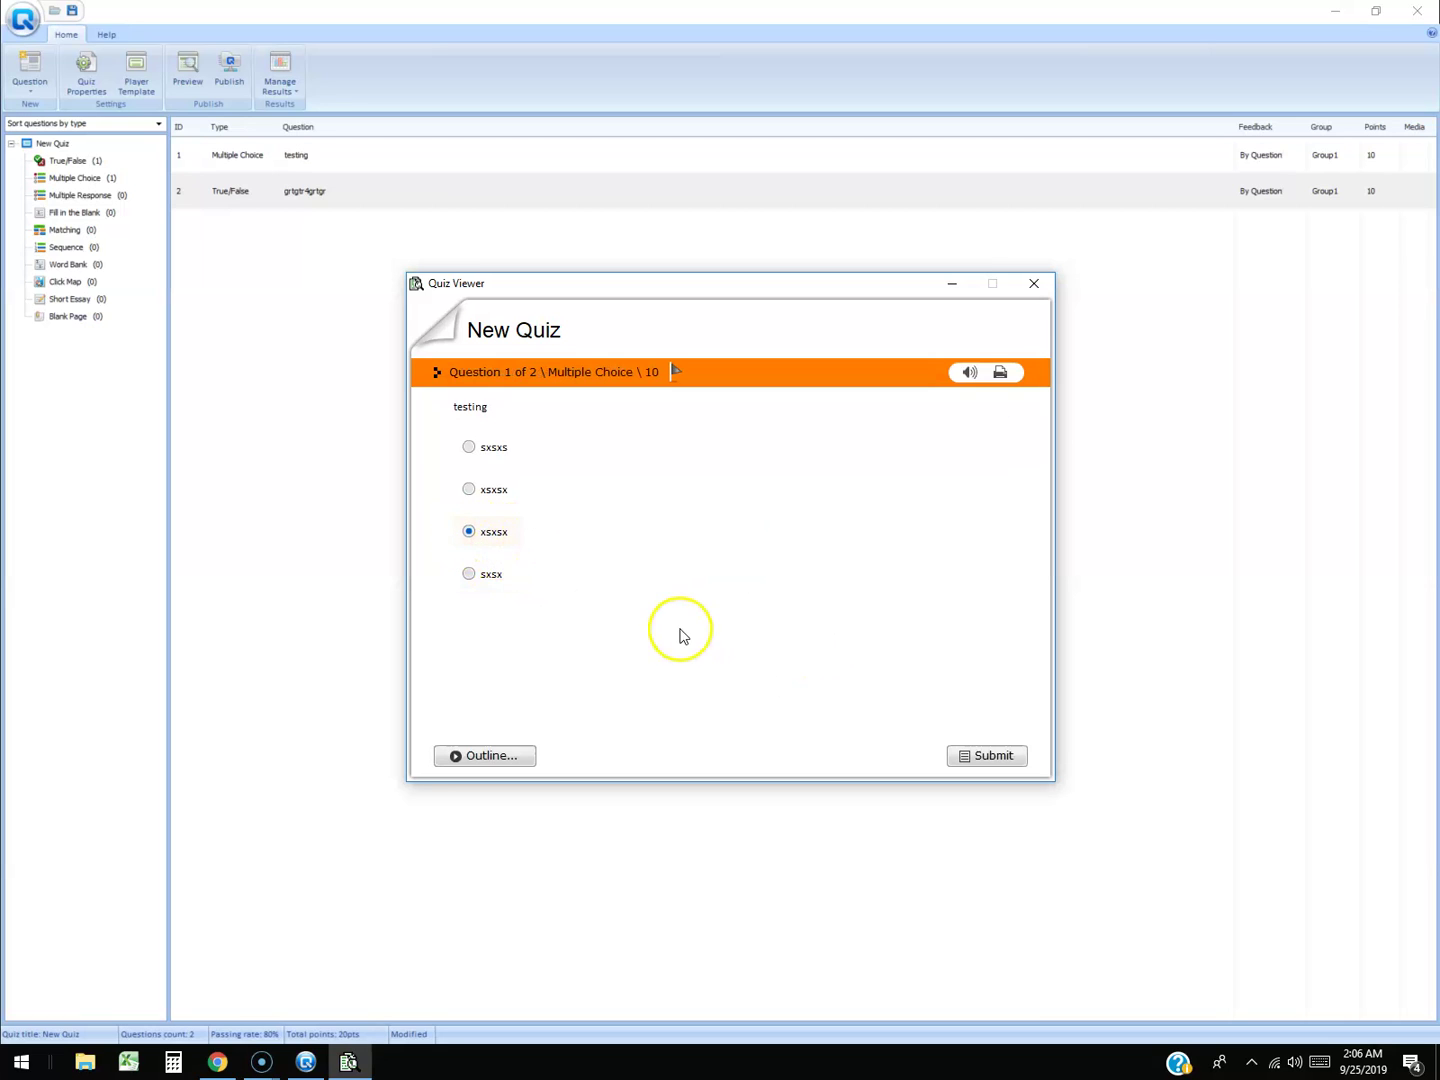
click(980, 757)
click(733, 651)
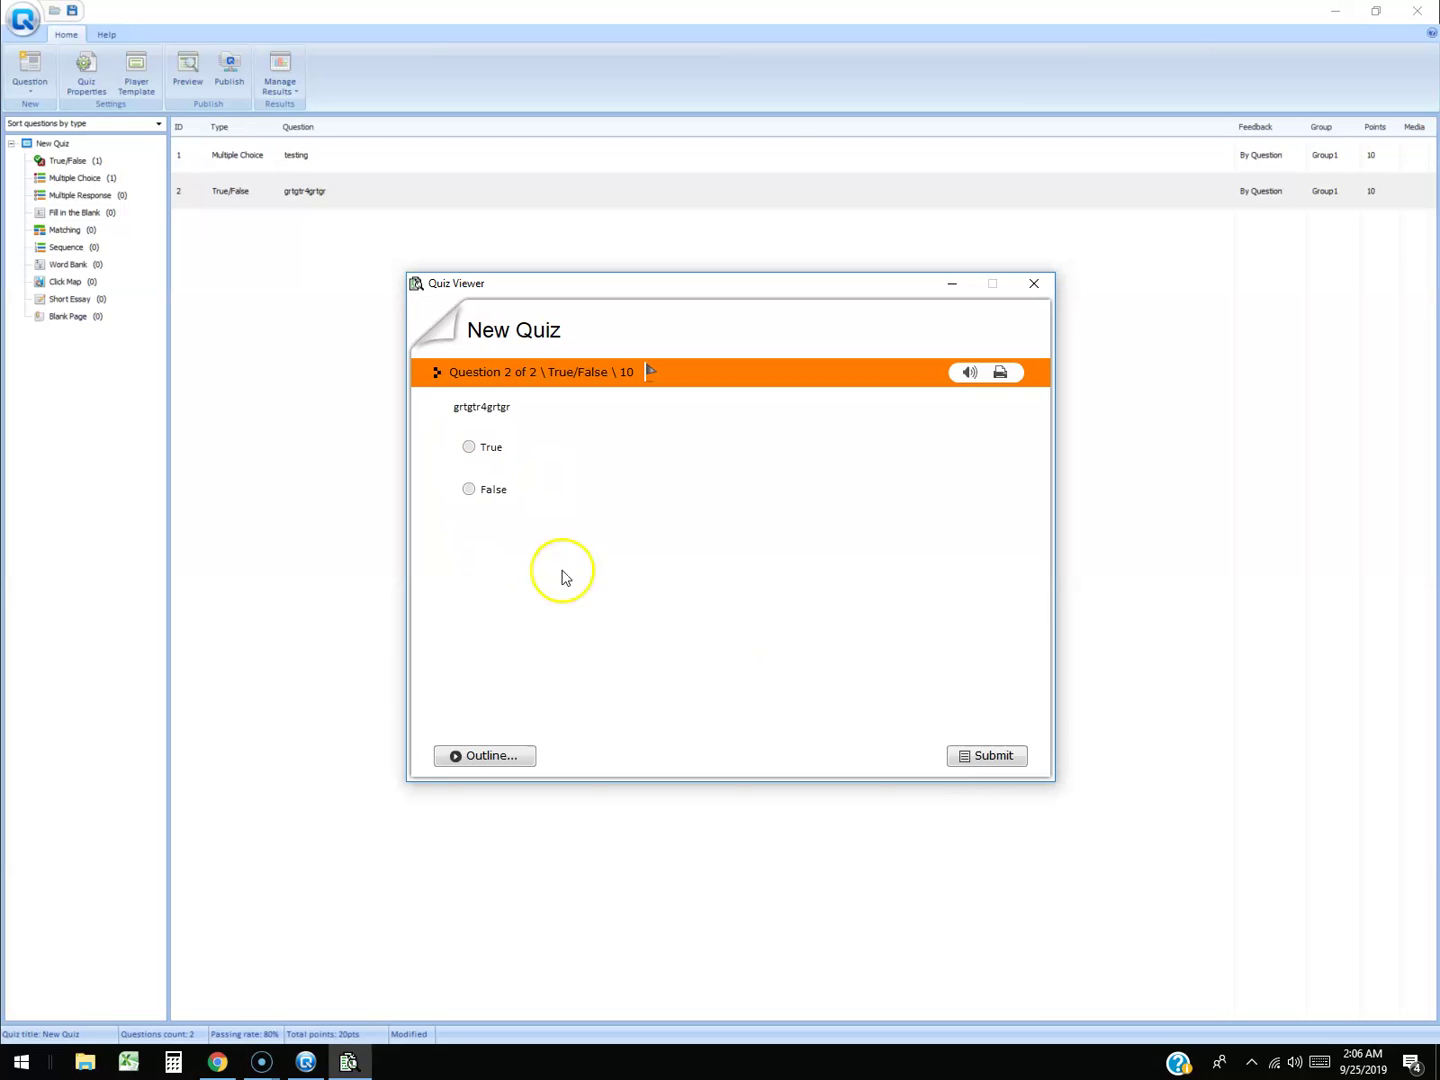
click(470, 450)
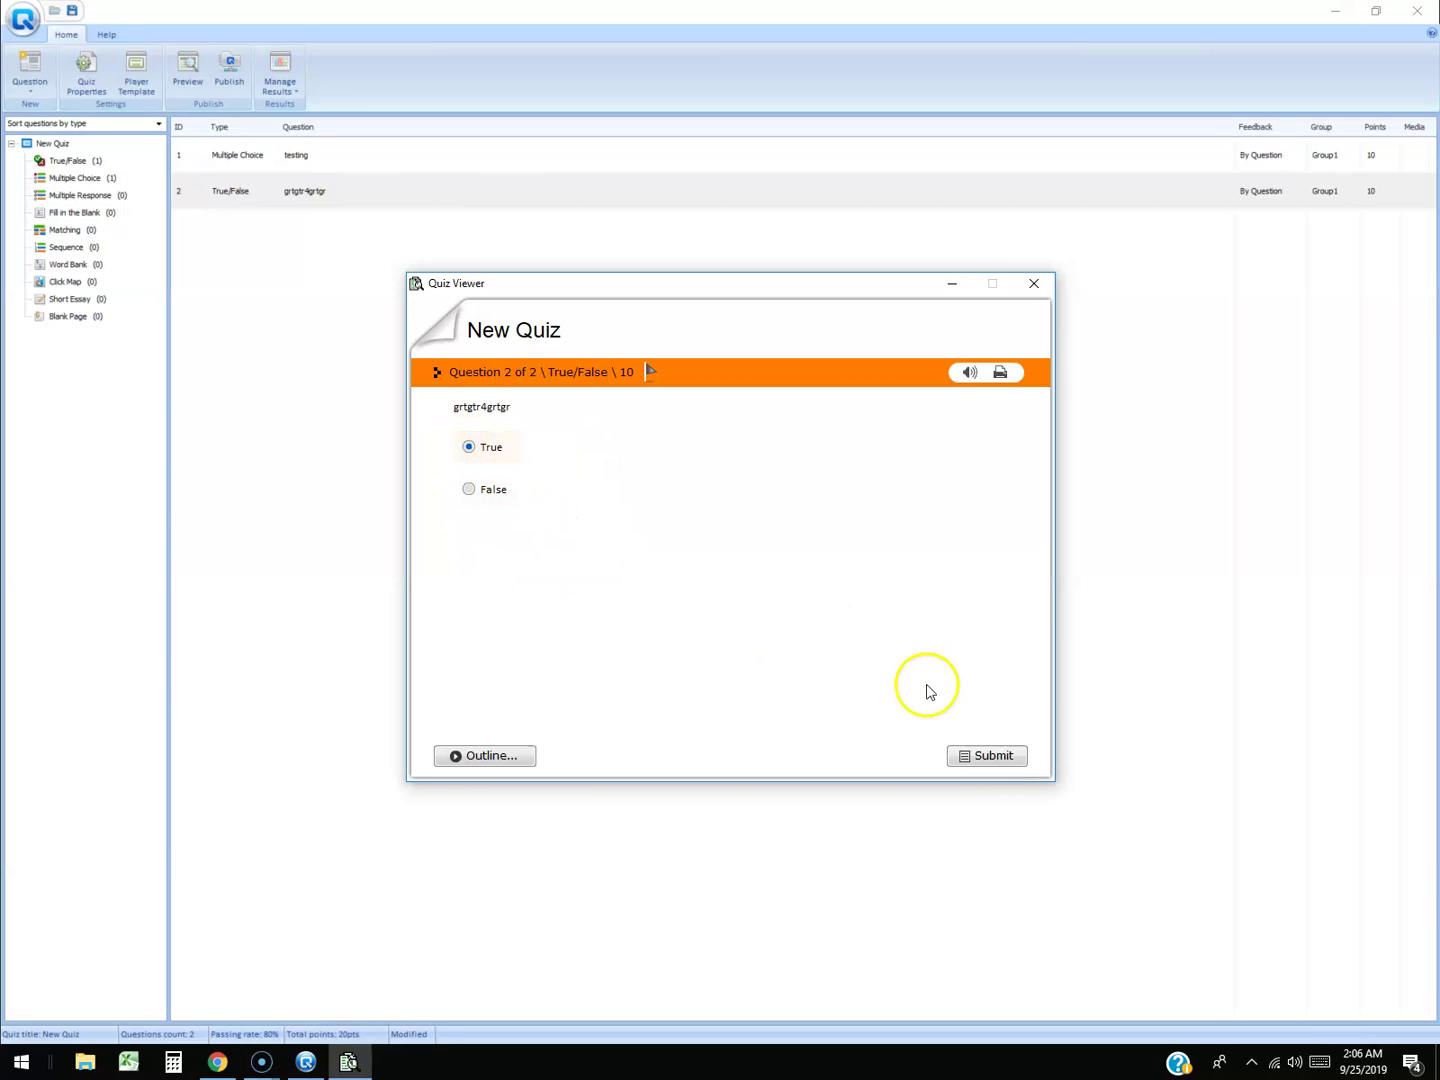
click(982, 760)
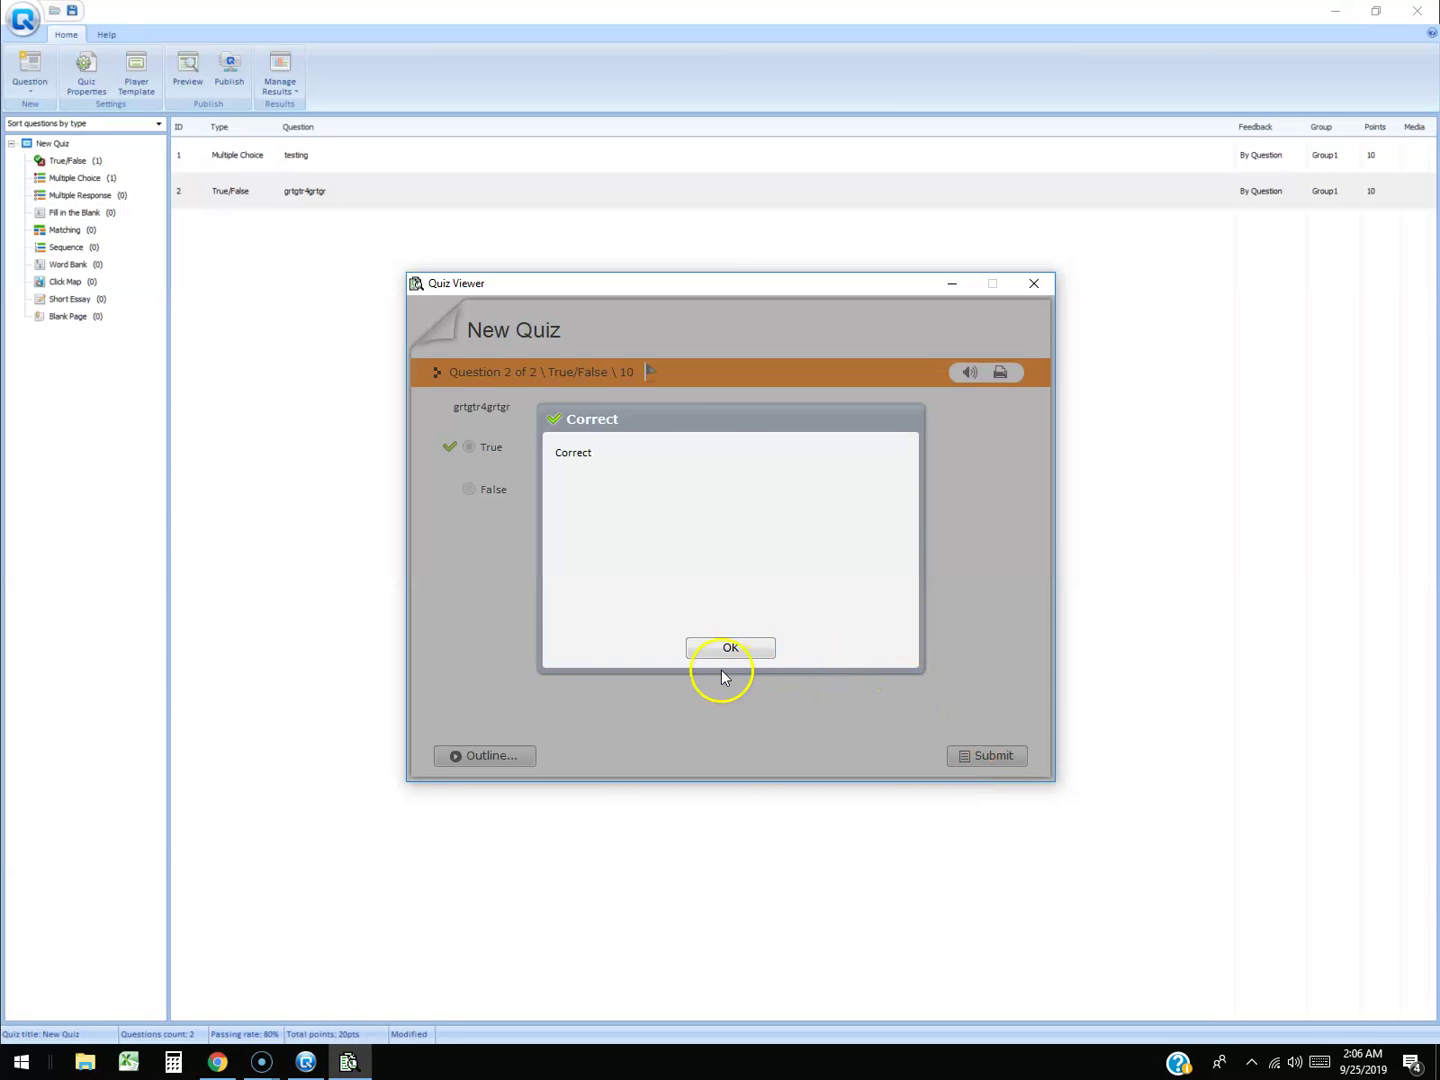
click(727, 650)
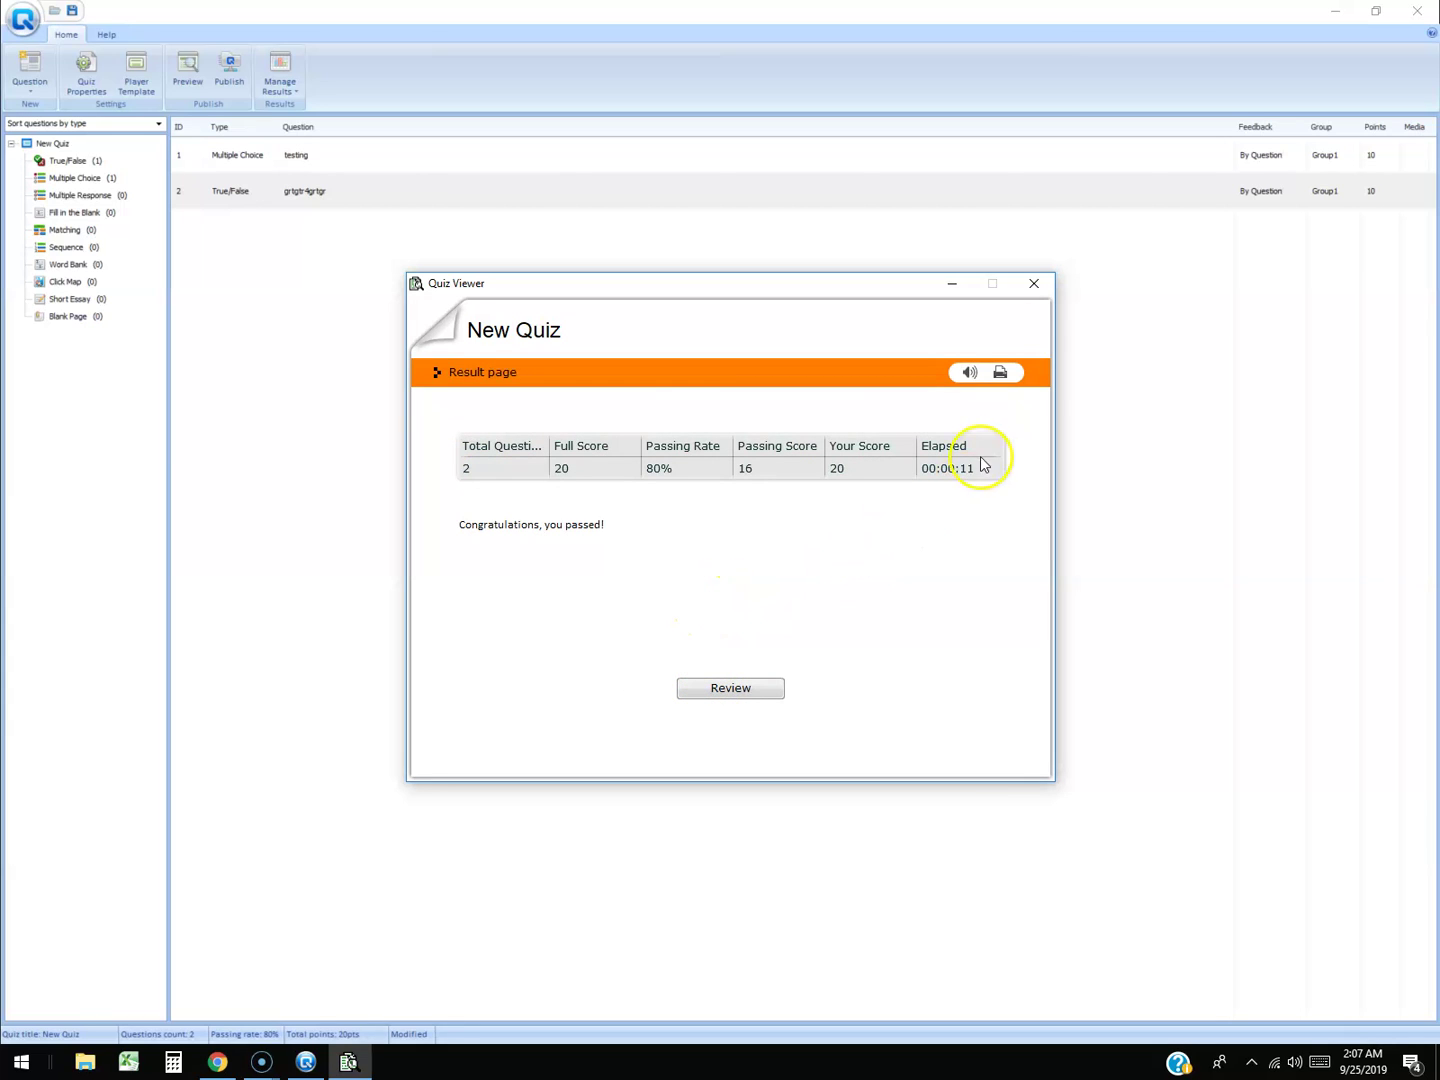
click(1034, 283)
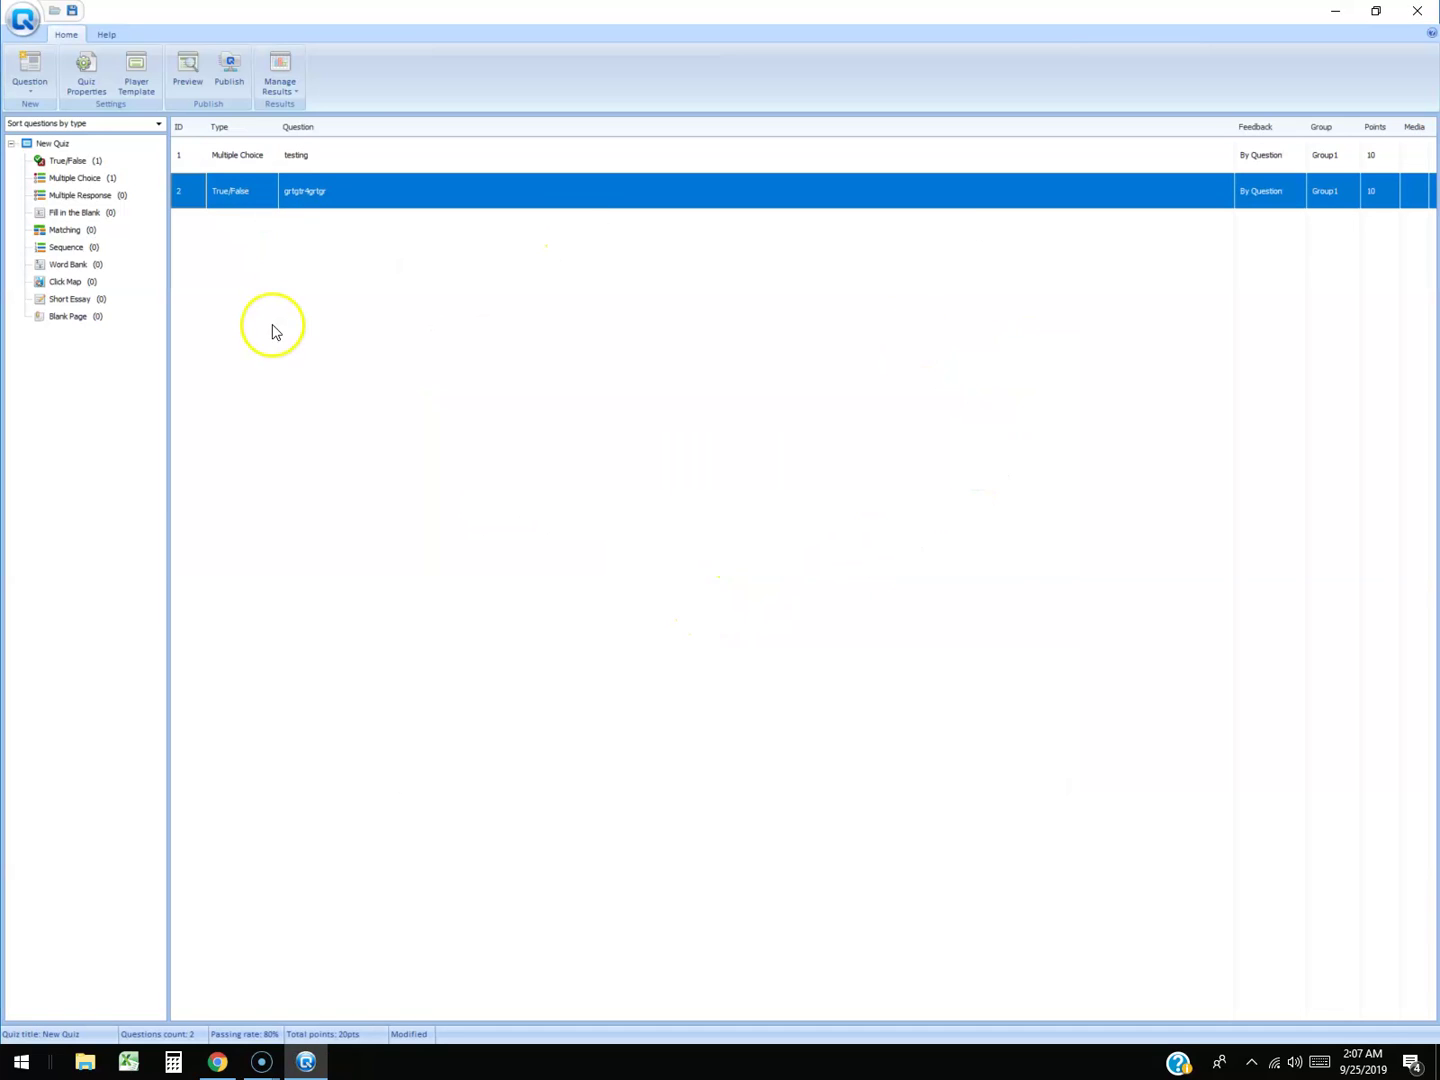
Choose Web under Publish to My Computer on the Publish ribbon.
click(229, 78)
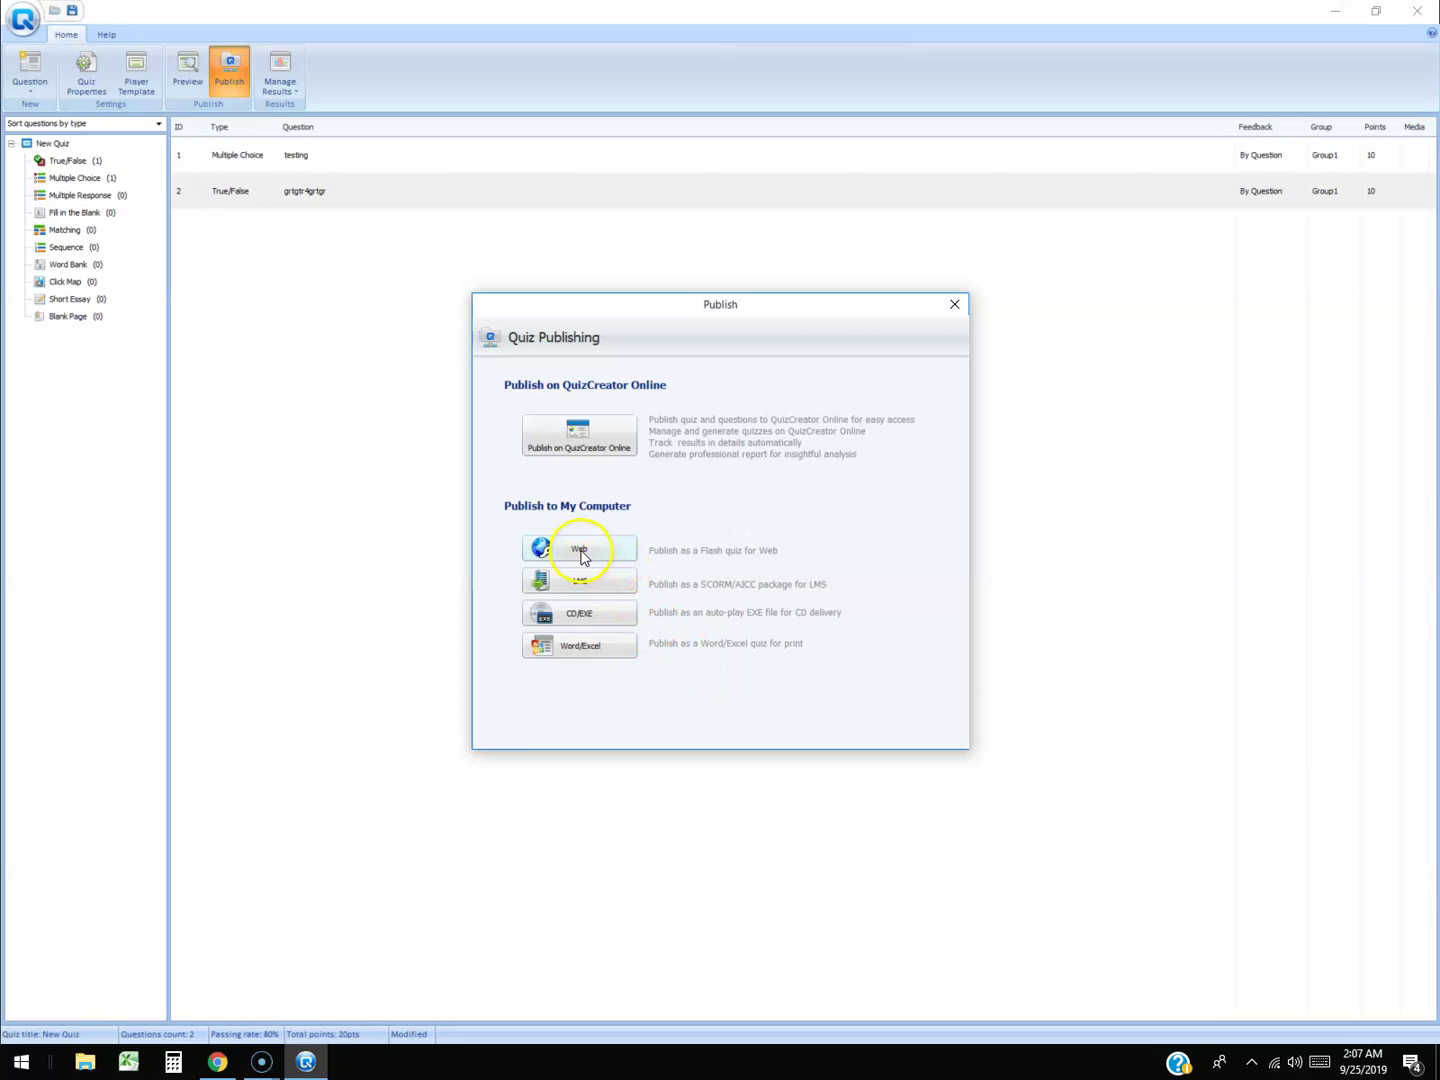
click(544, 549)
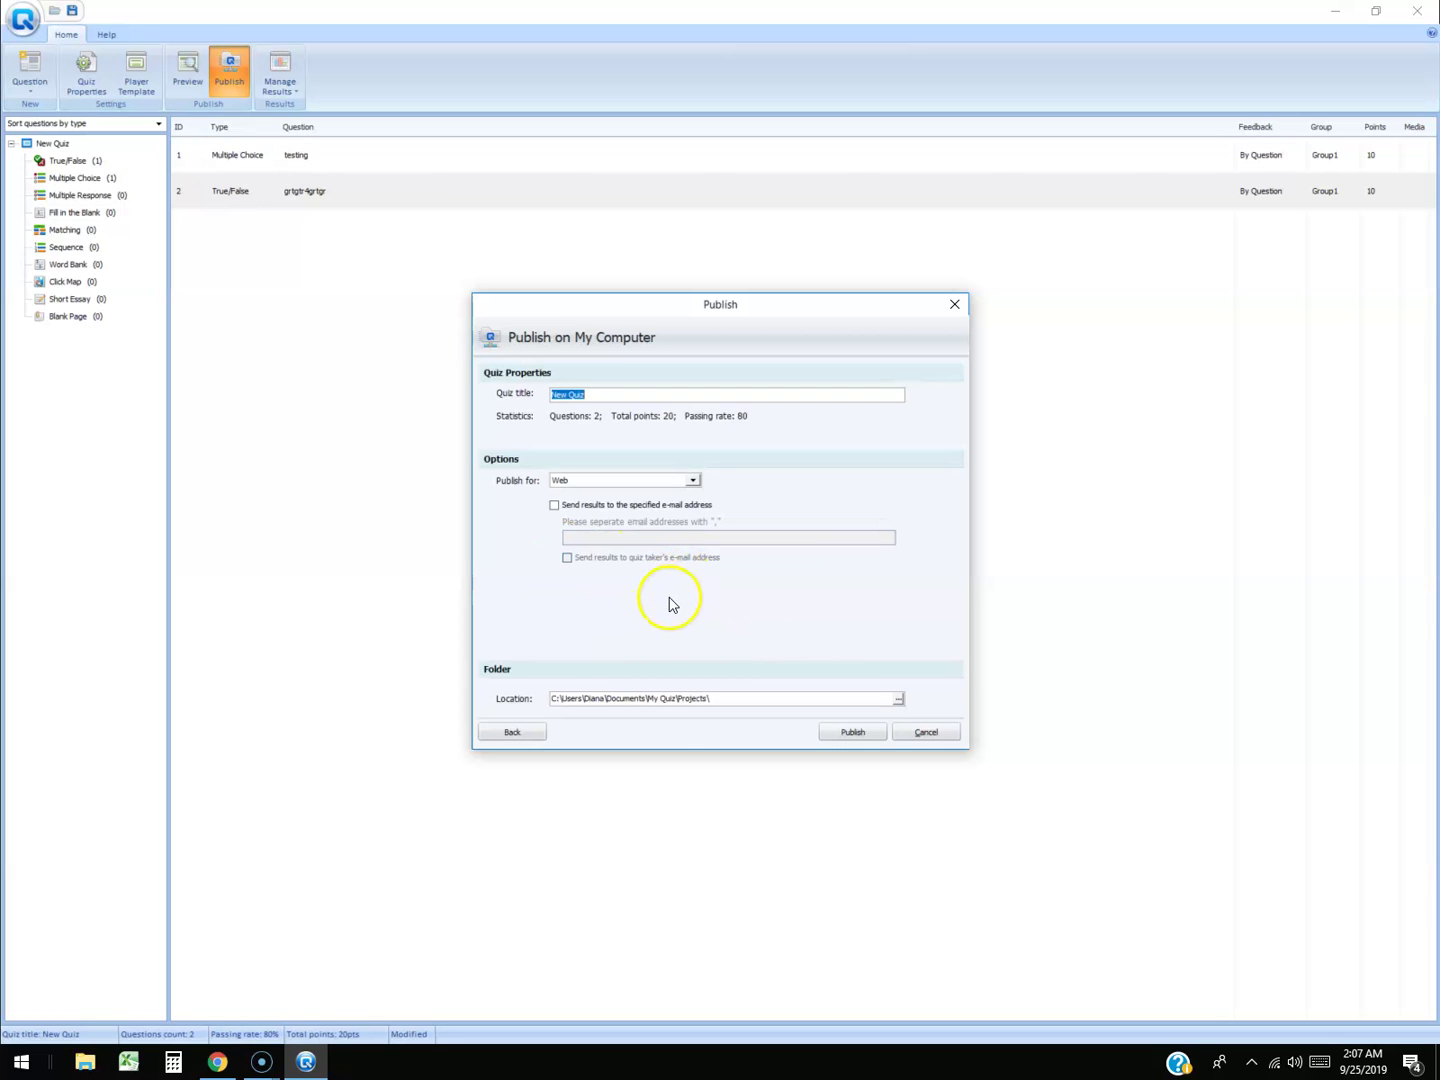
Retitle the quiz 'test', set the output folder to Desktop, and publish it.
click(615, 396)
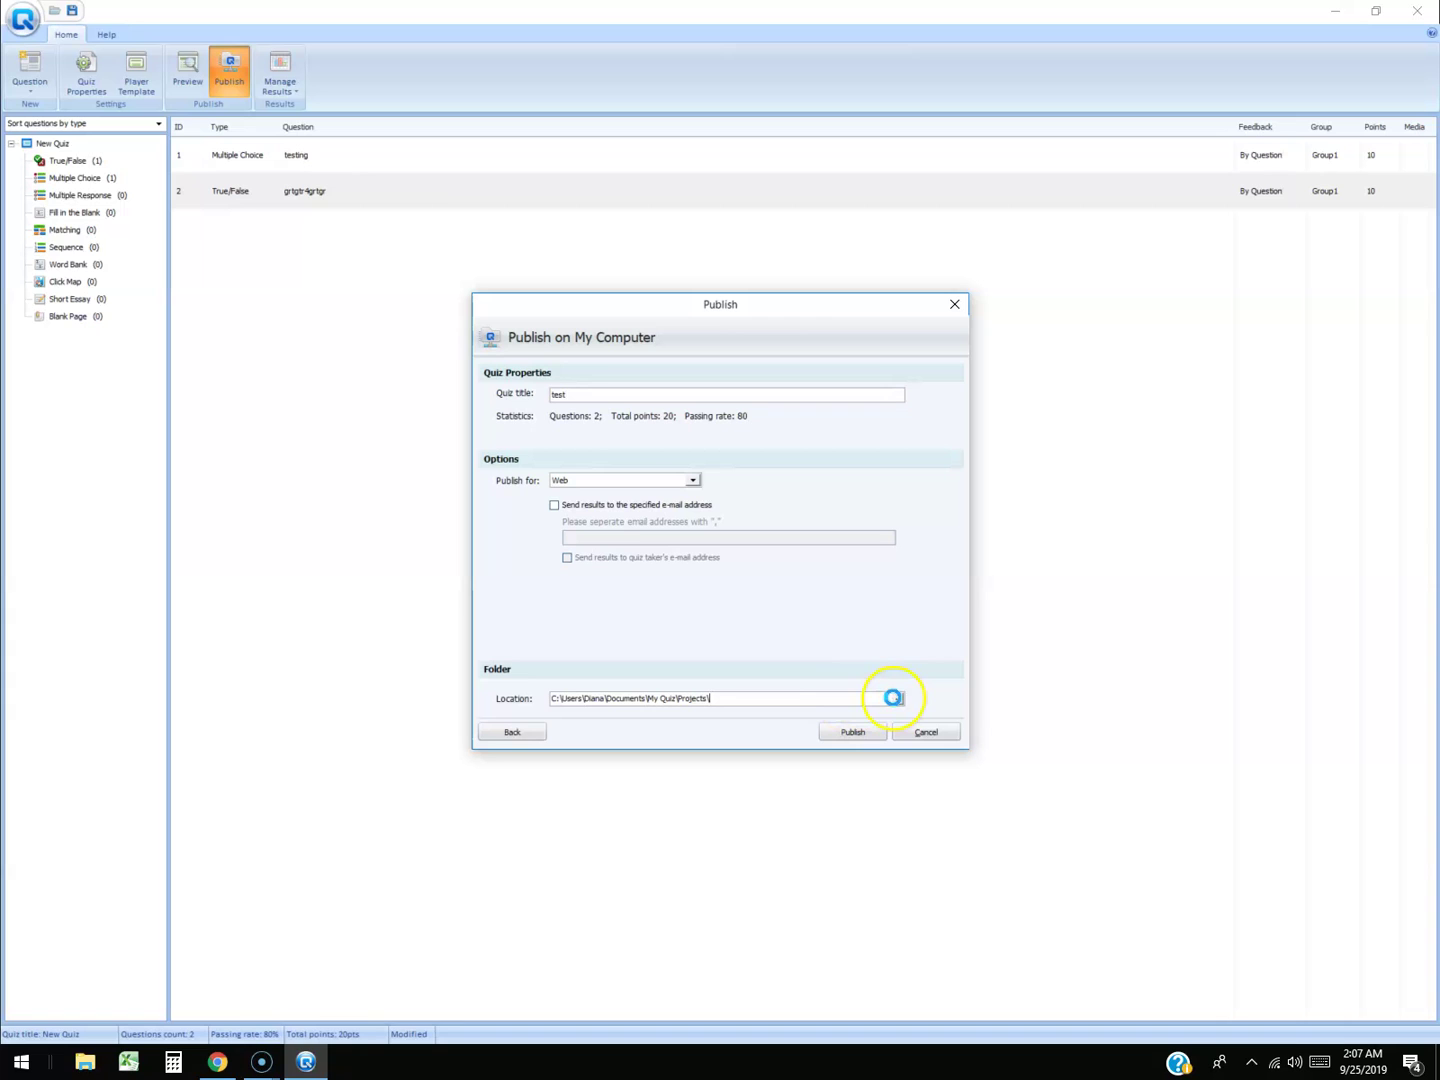
click(889, 700)
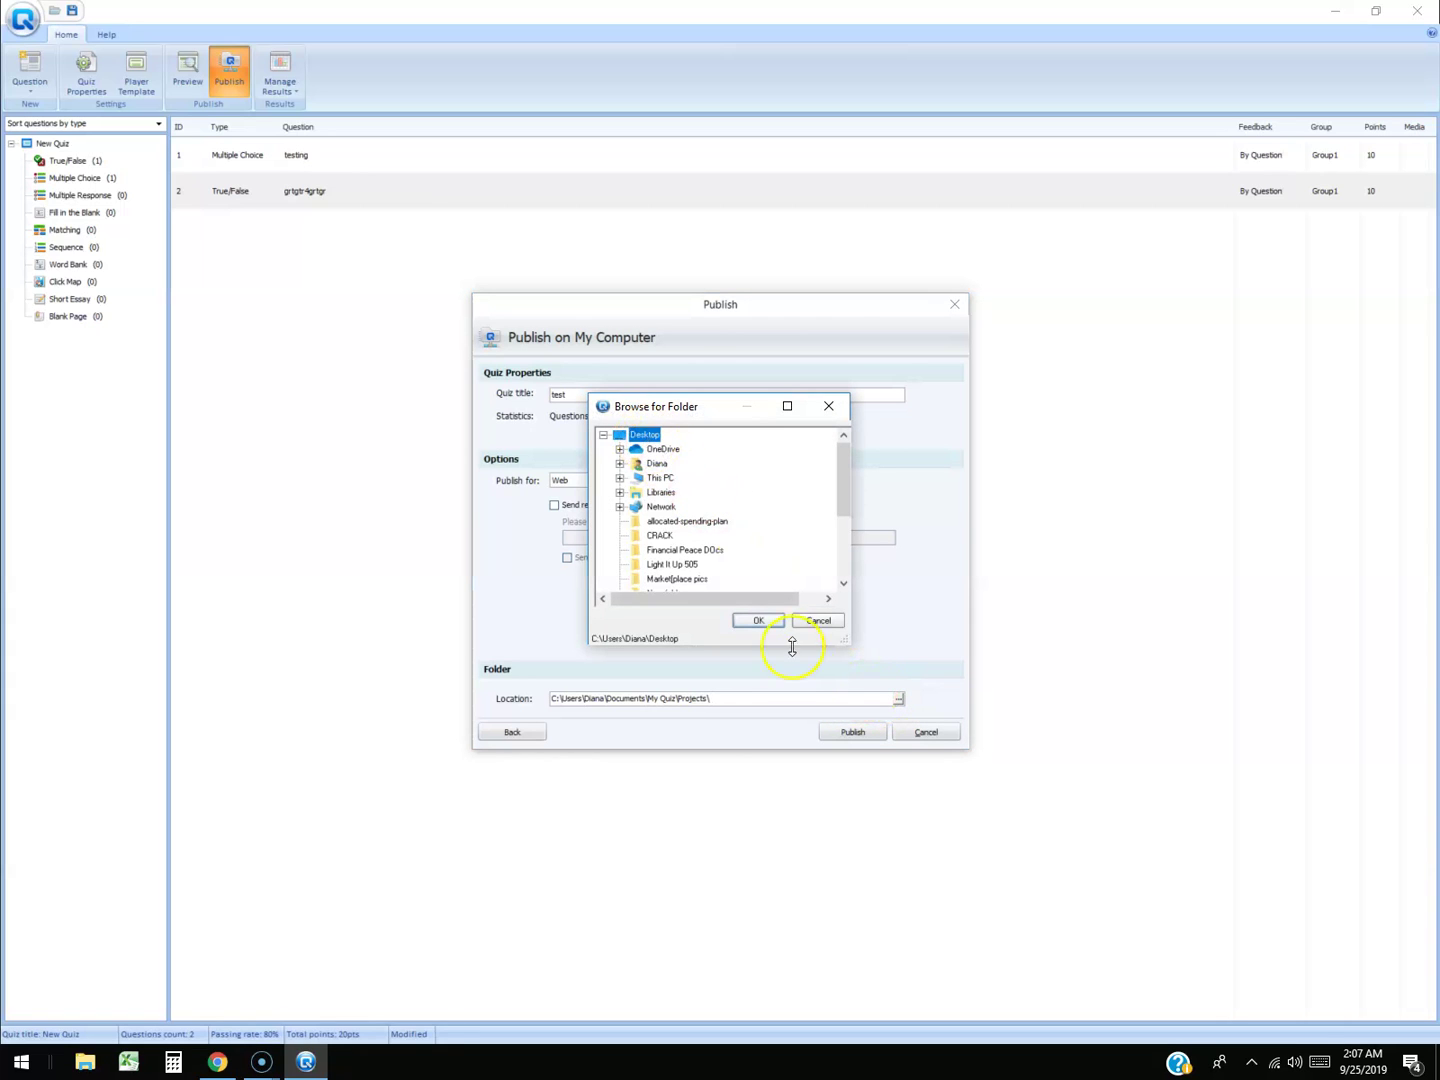
click(762, 622)
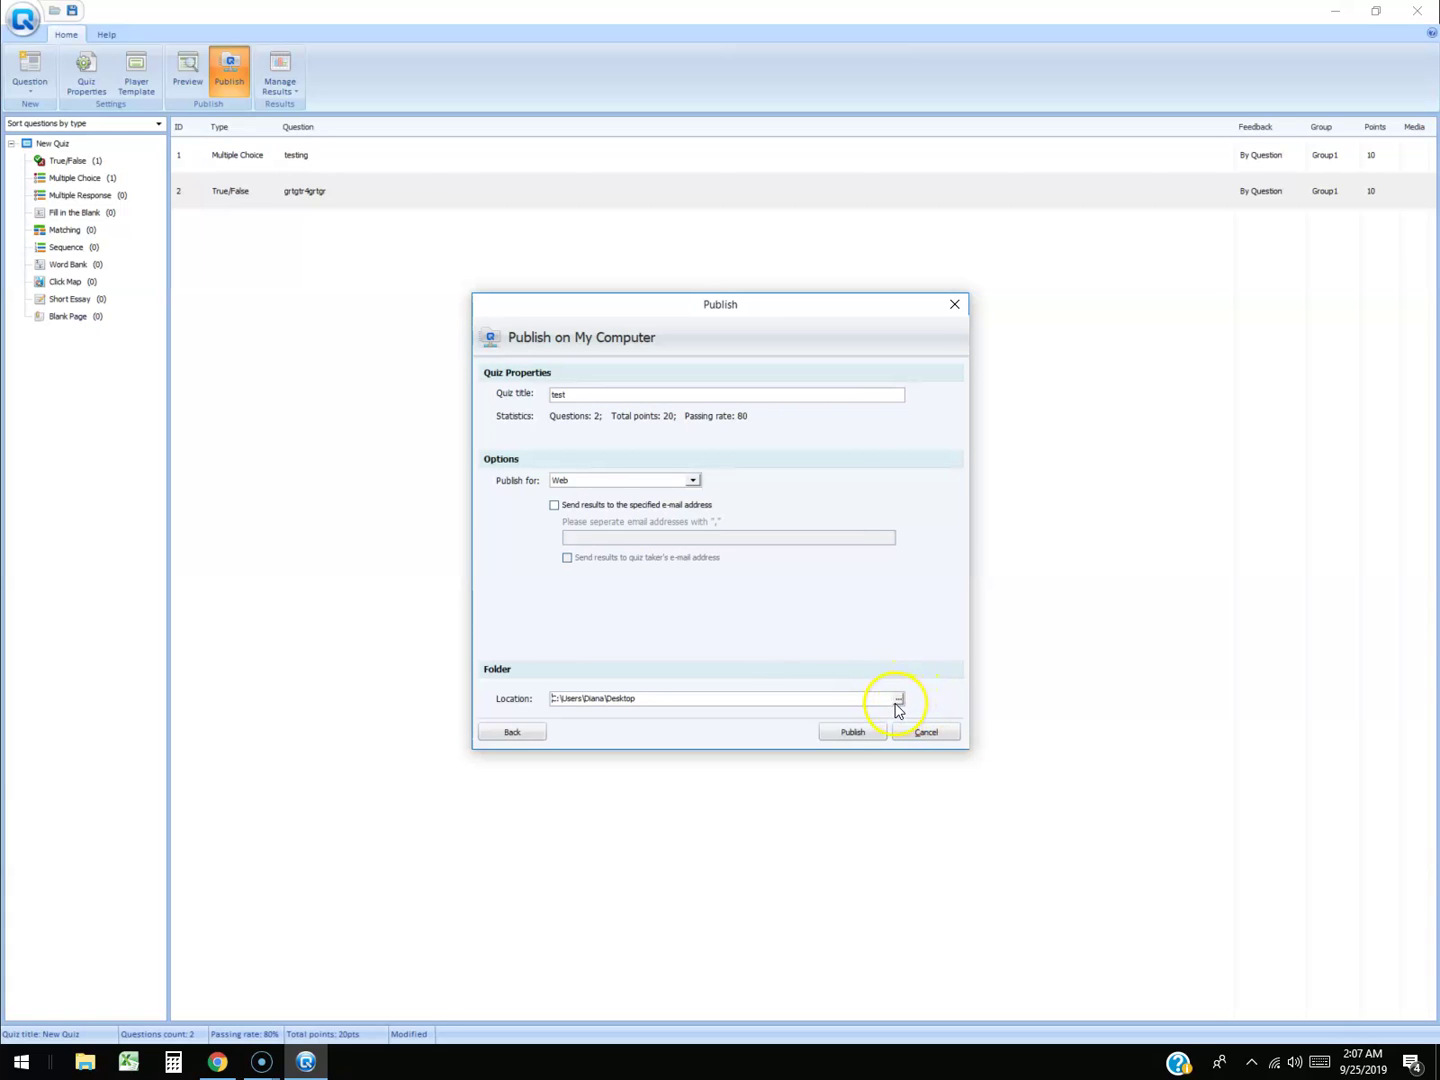
click(852, 734)
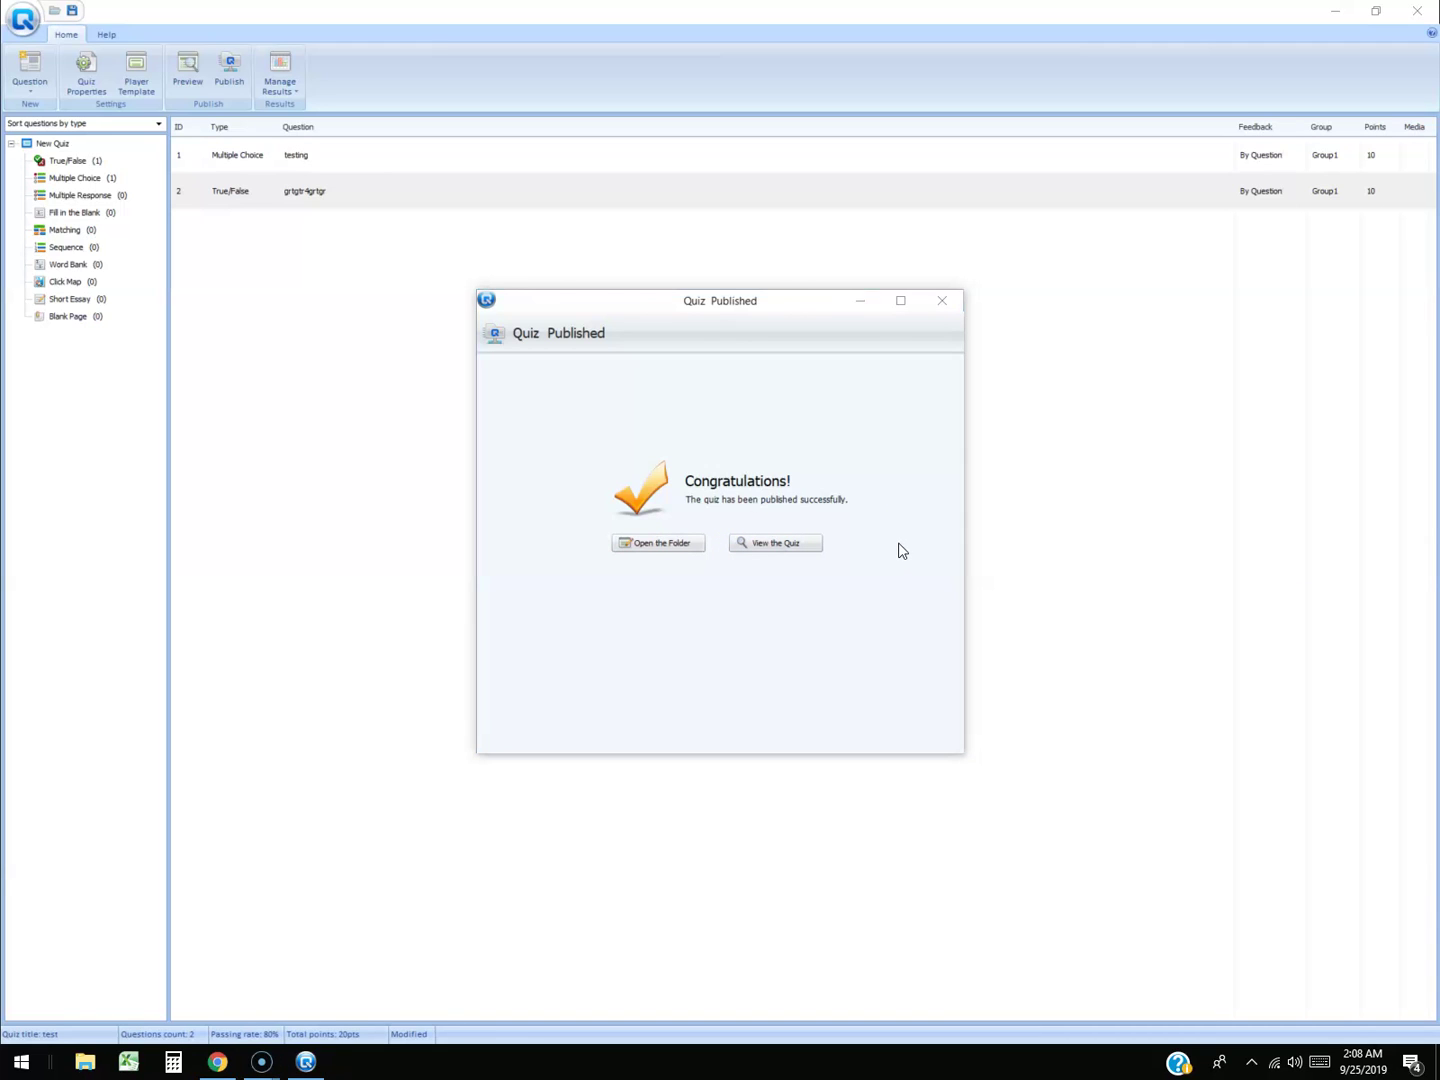
View the published quiz, opening it with Google Chrome.
click(740, 546)
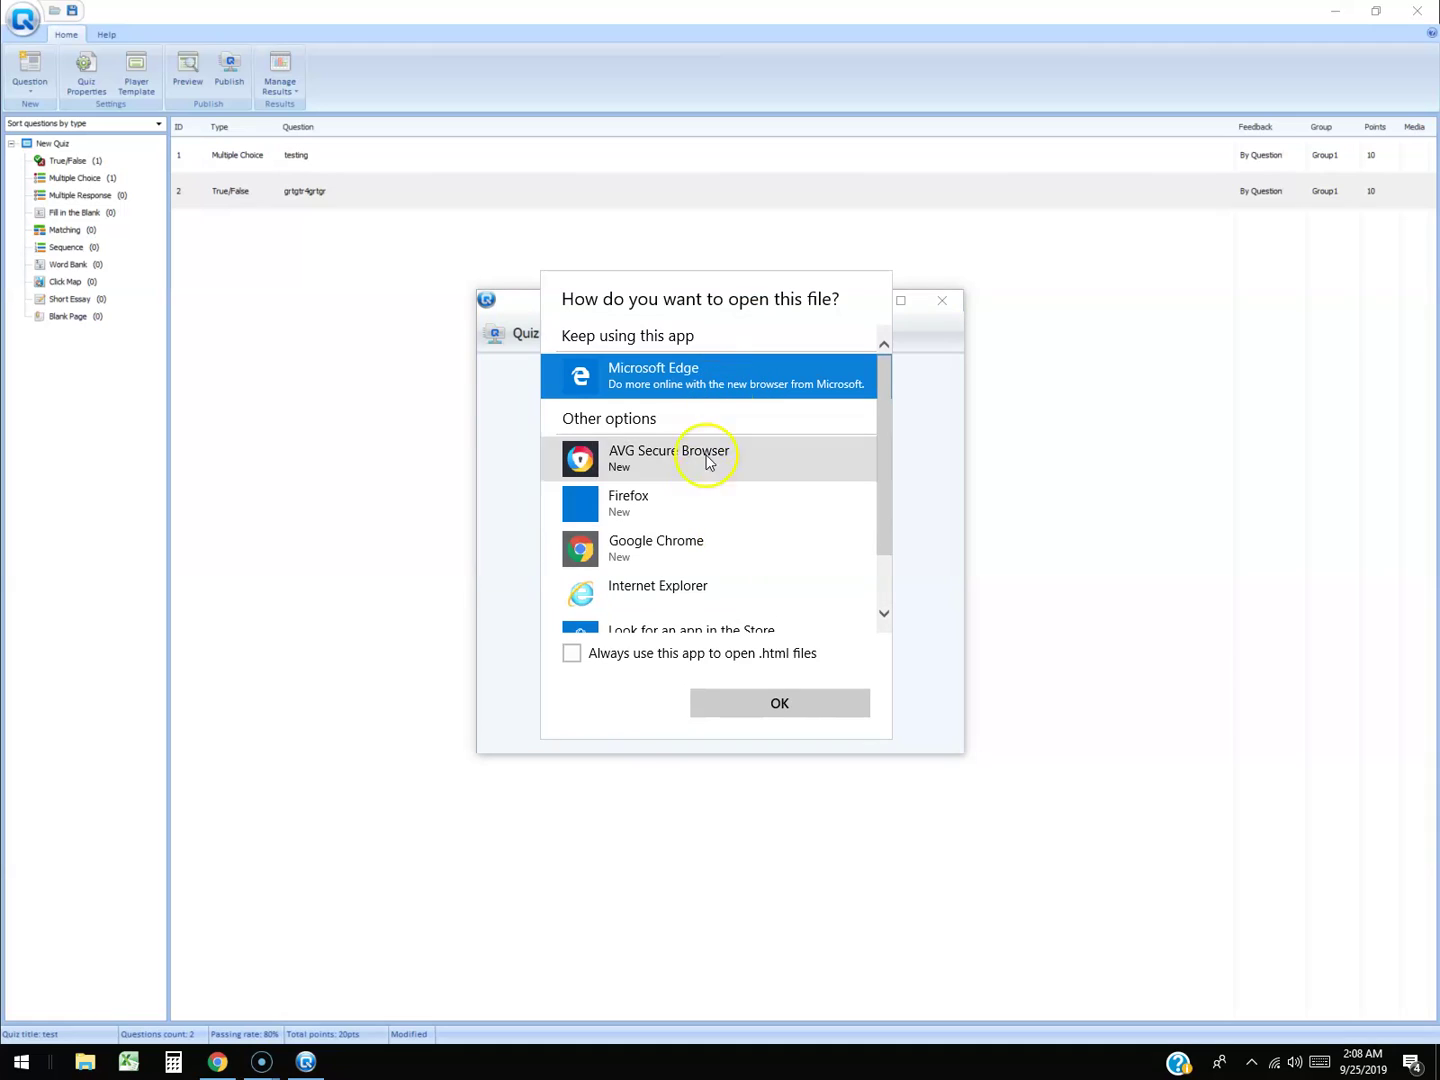
click(734, 548)
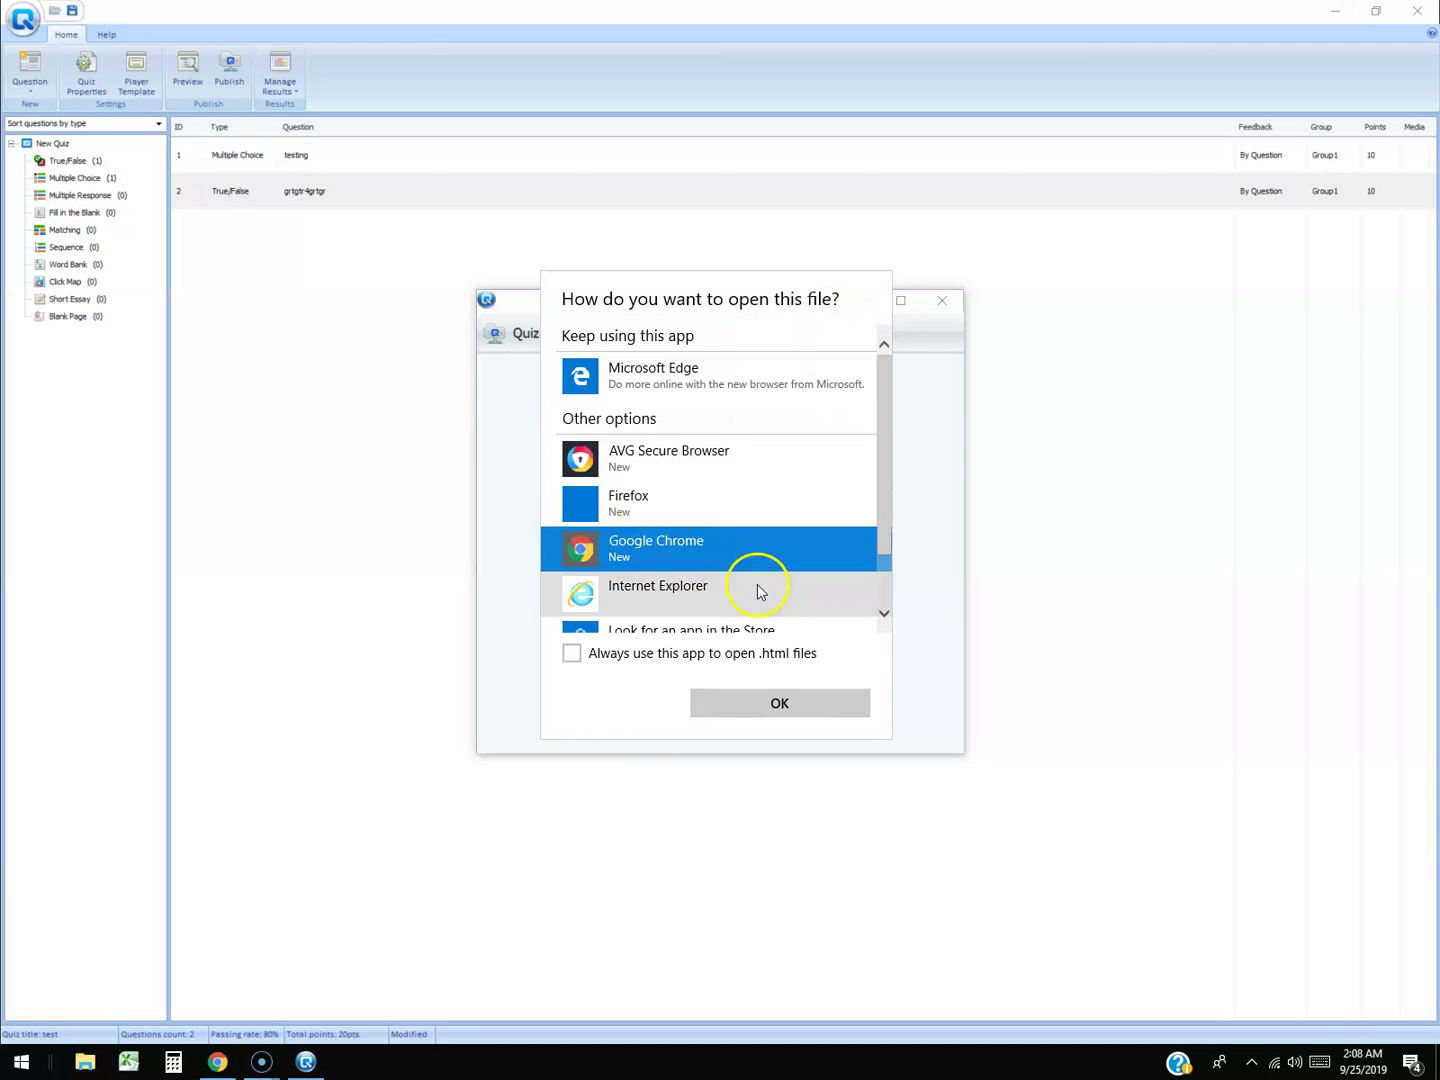
click(785, 705)
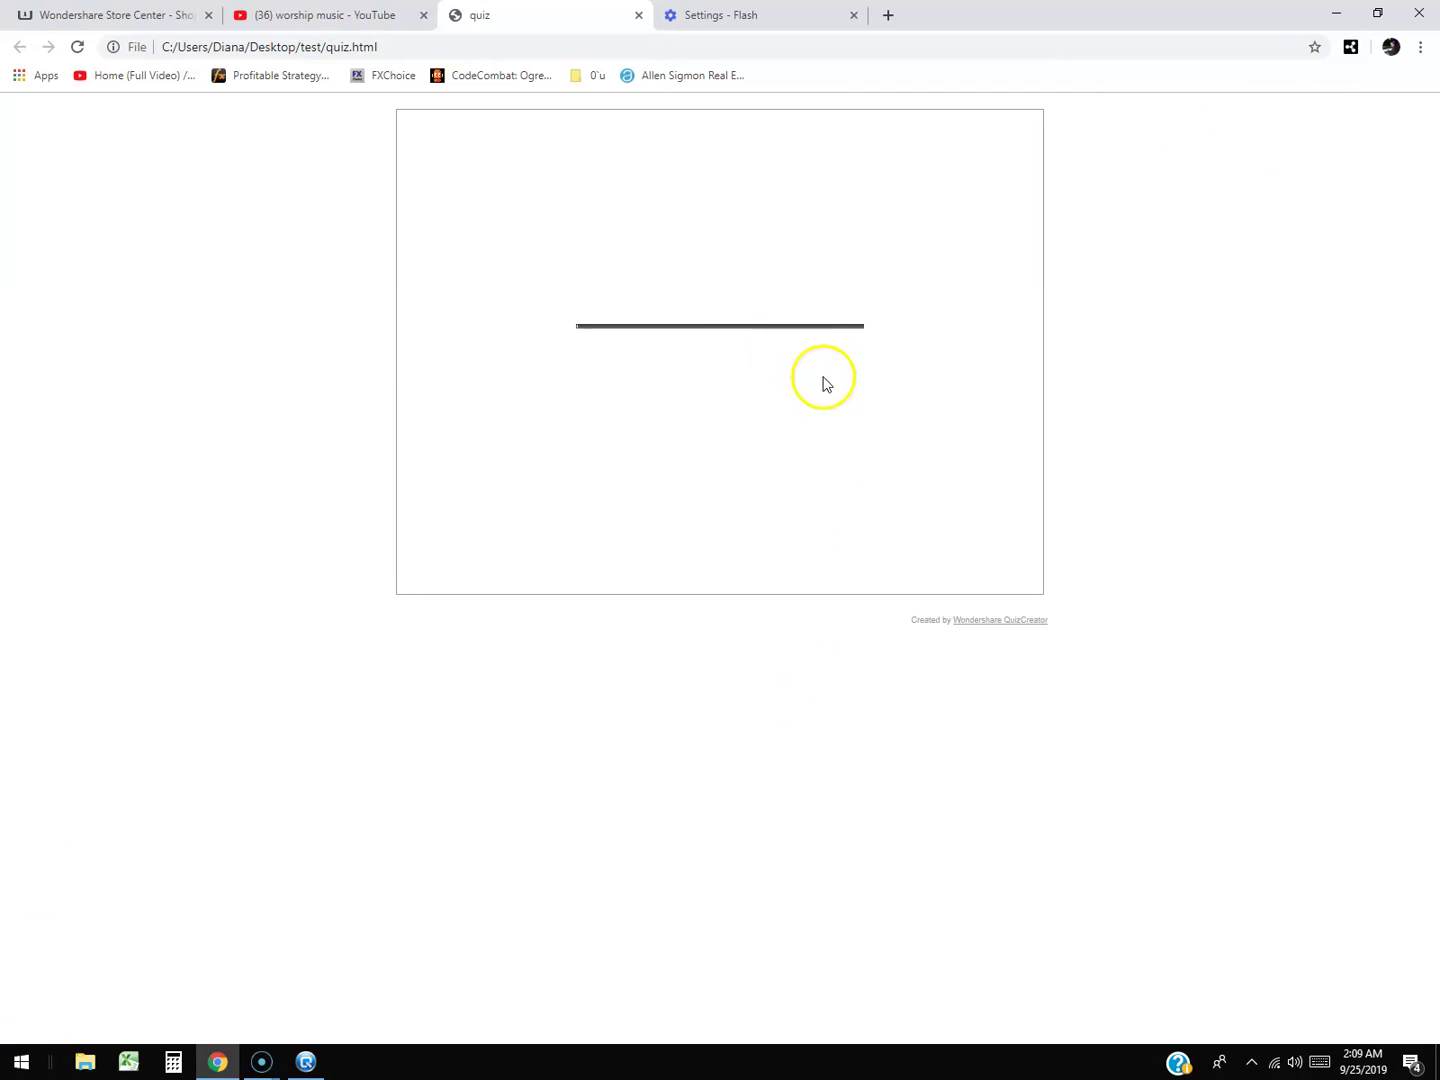
Check the loading quiz.html page in Chrome, then return to QuizCreator.
click(722, 418)
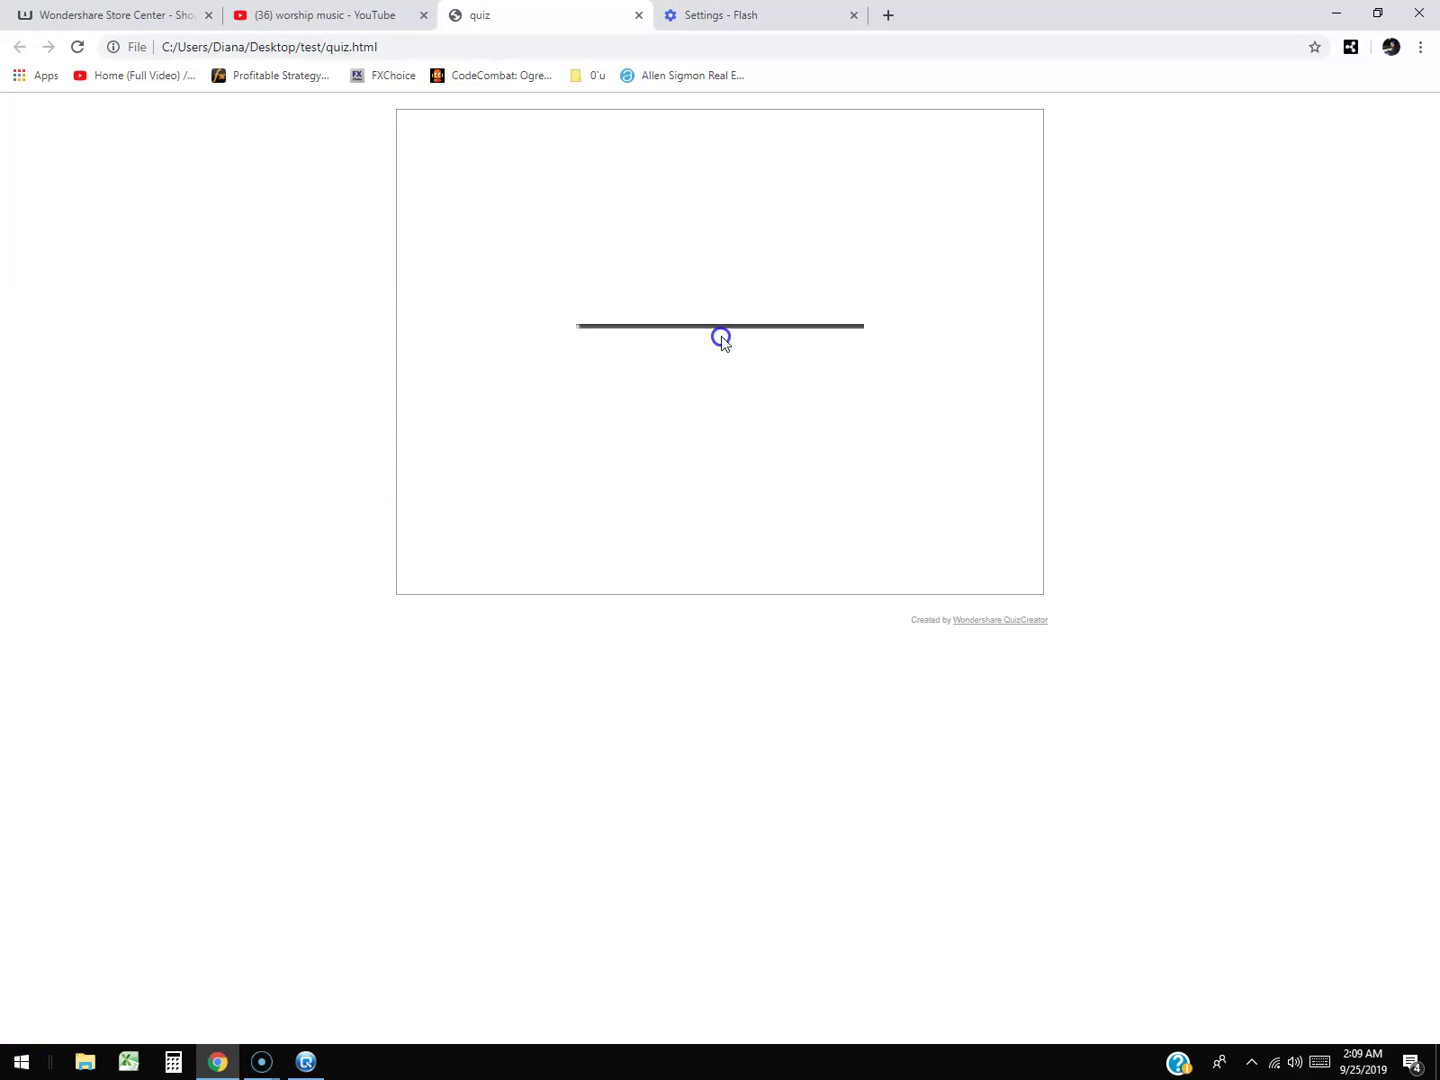
click(306, 1062)
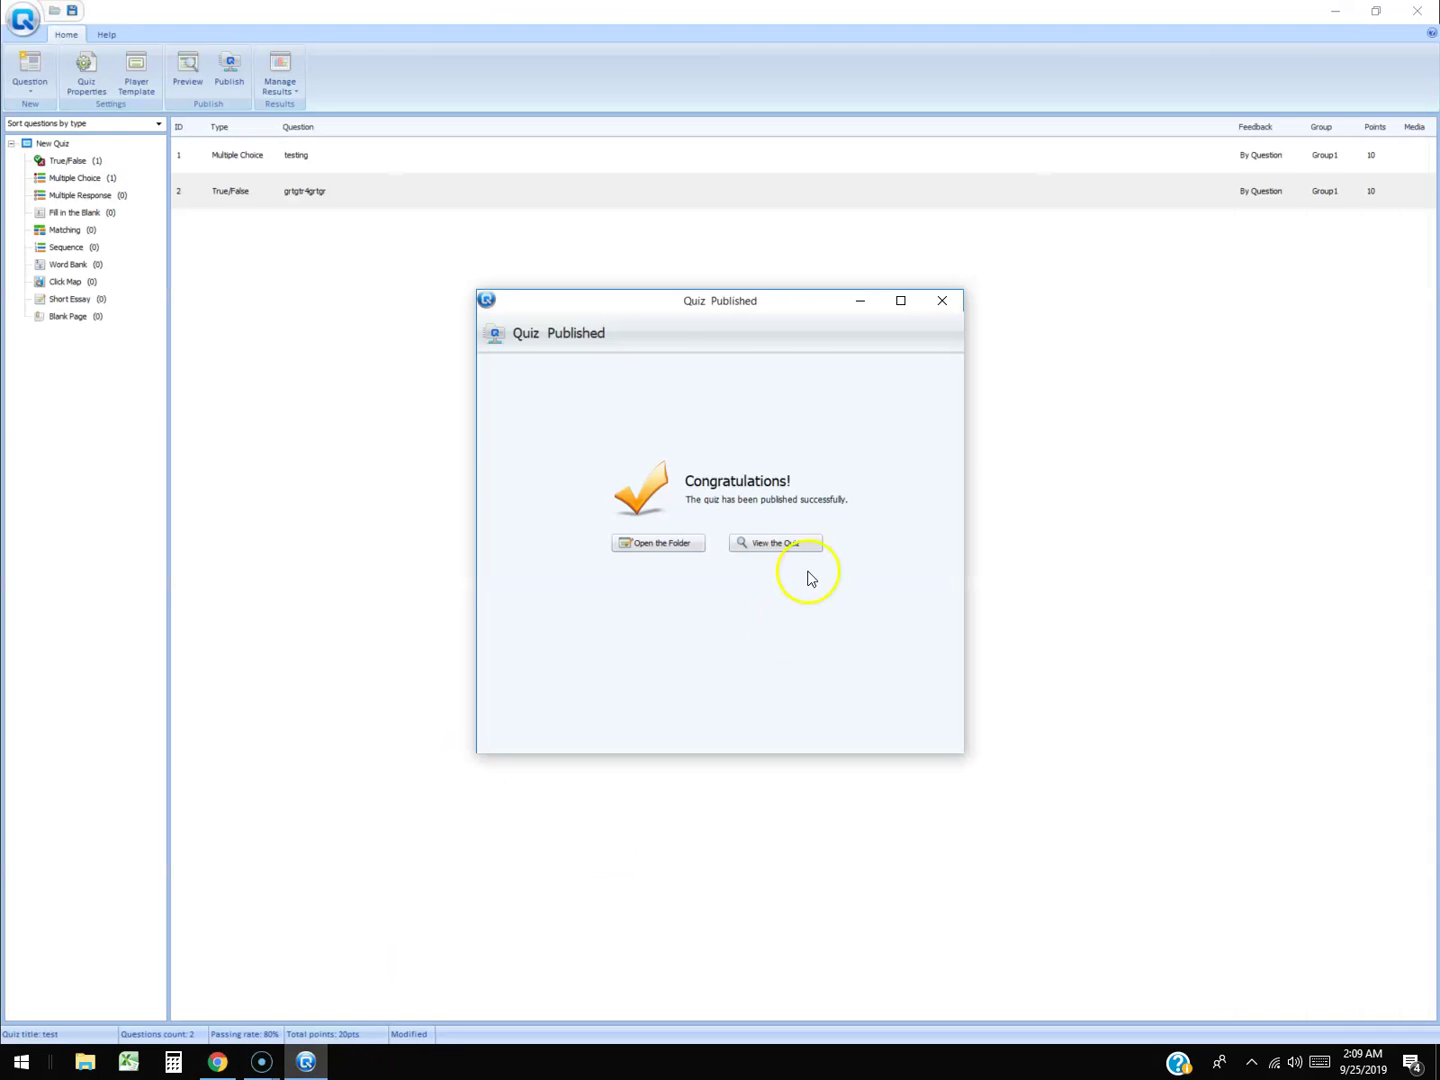
Publish the 'test' quiz in Word format and open the resulting document.
click(950, 302)
click(229, 68)
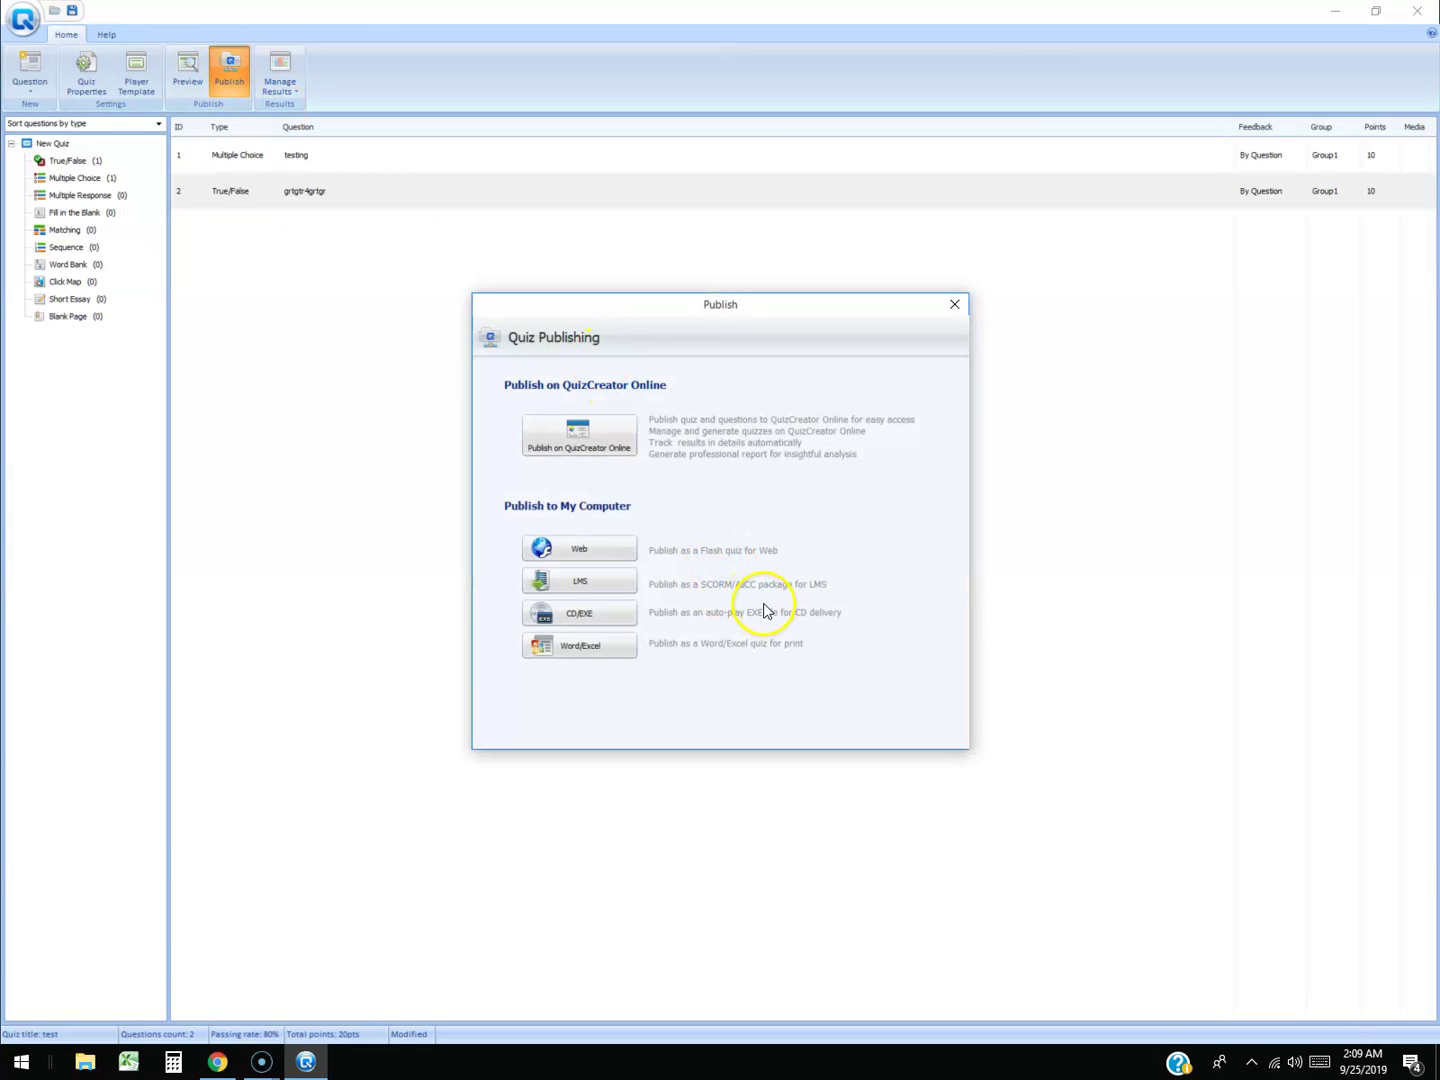
click(560, 648)
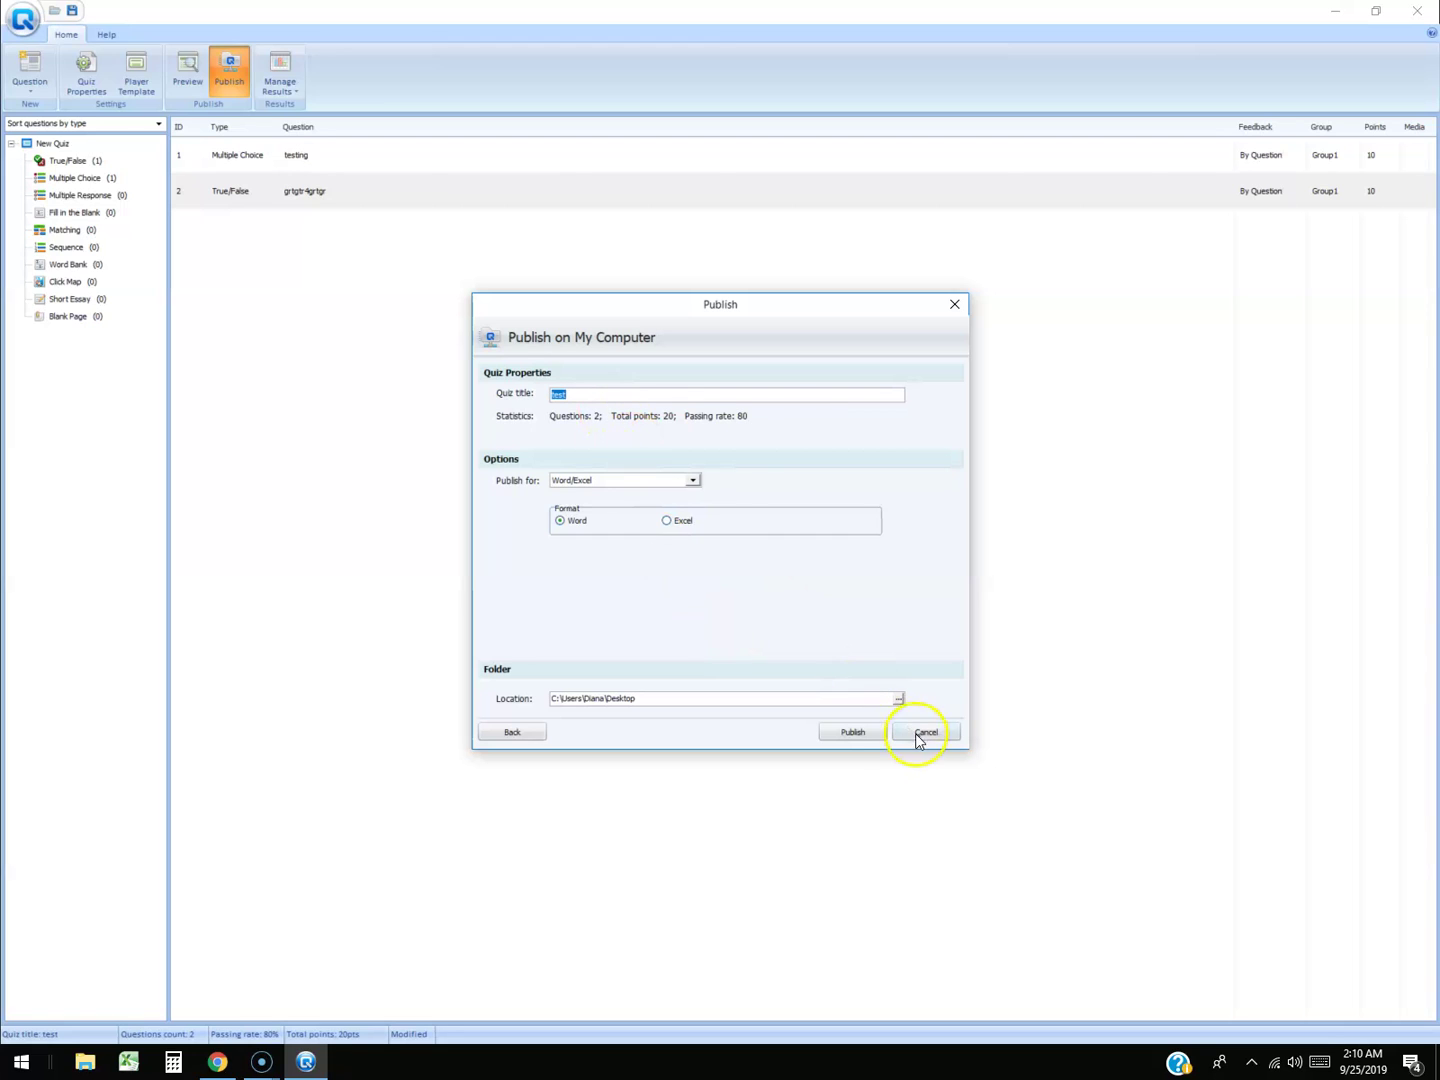
click(855, 734)
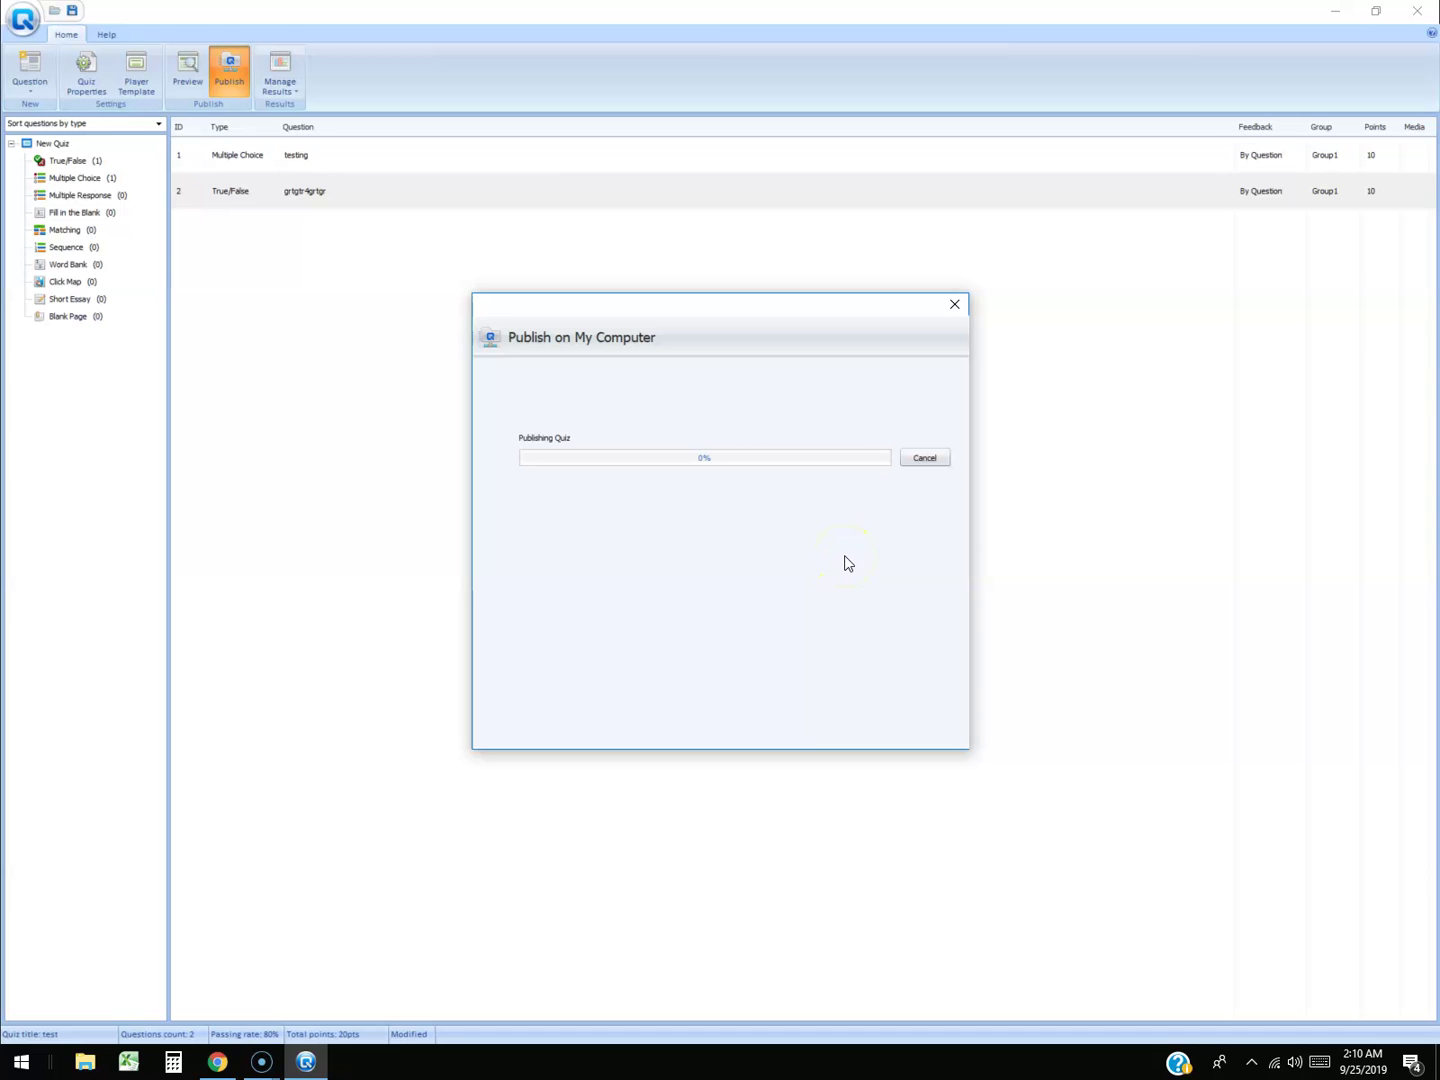
click(821, 562)
click(770, 555)
click(744, 558)
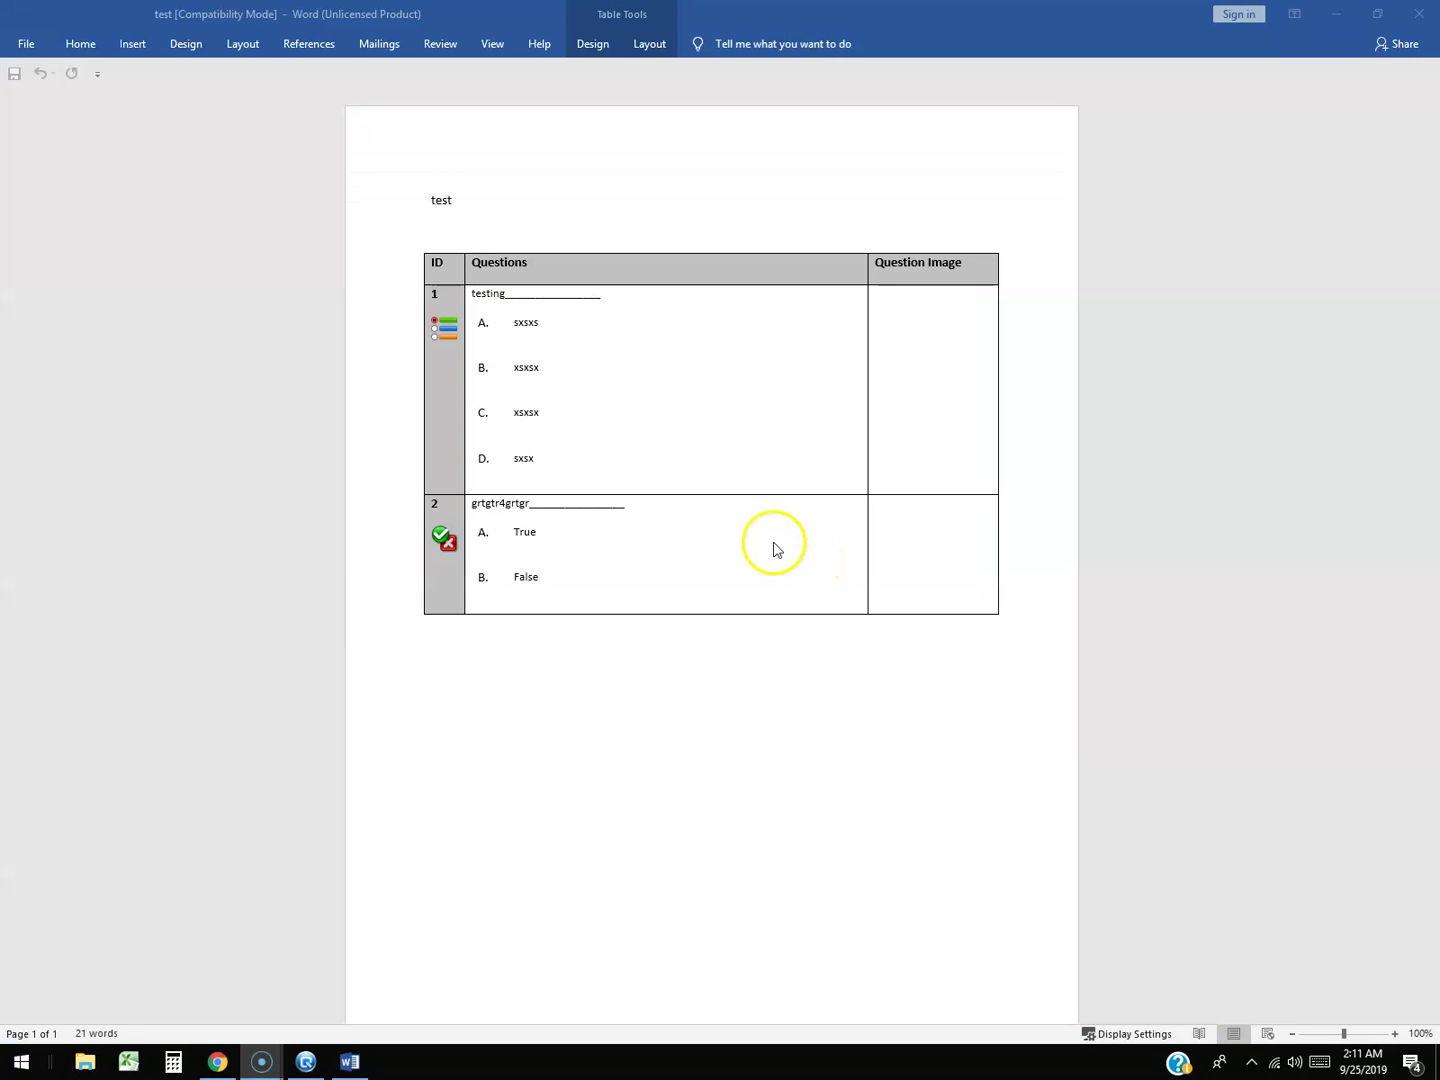
Click into question 1 'testing' in the Word document's question table.
click(523, 292)
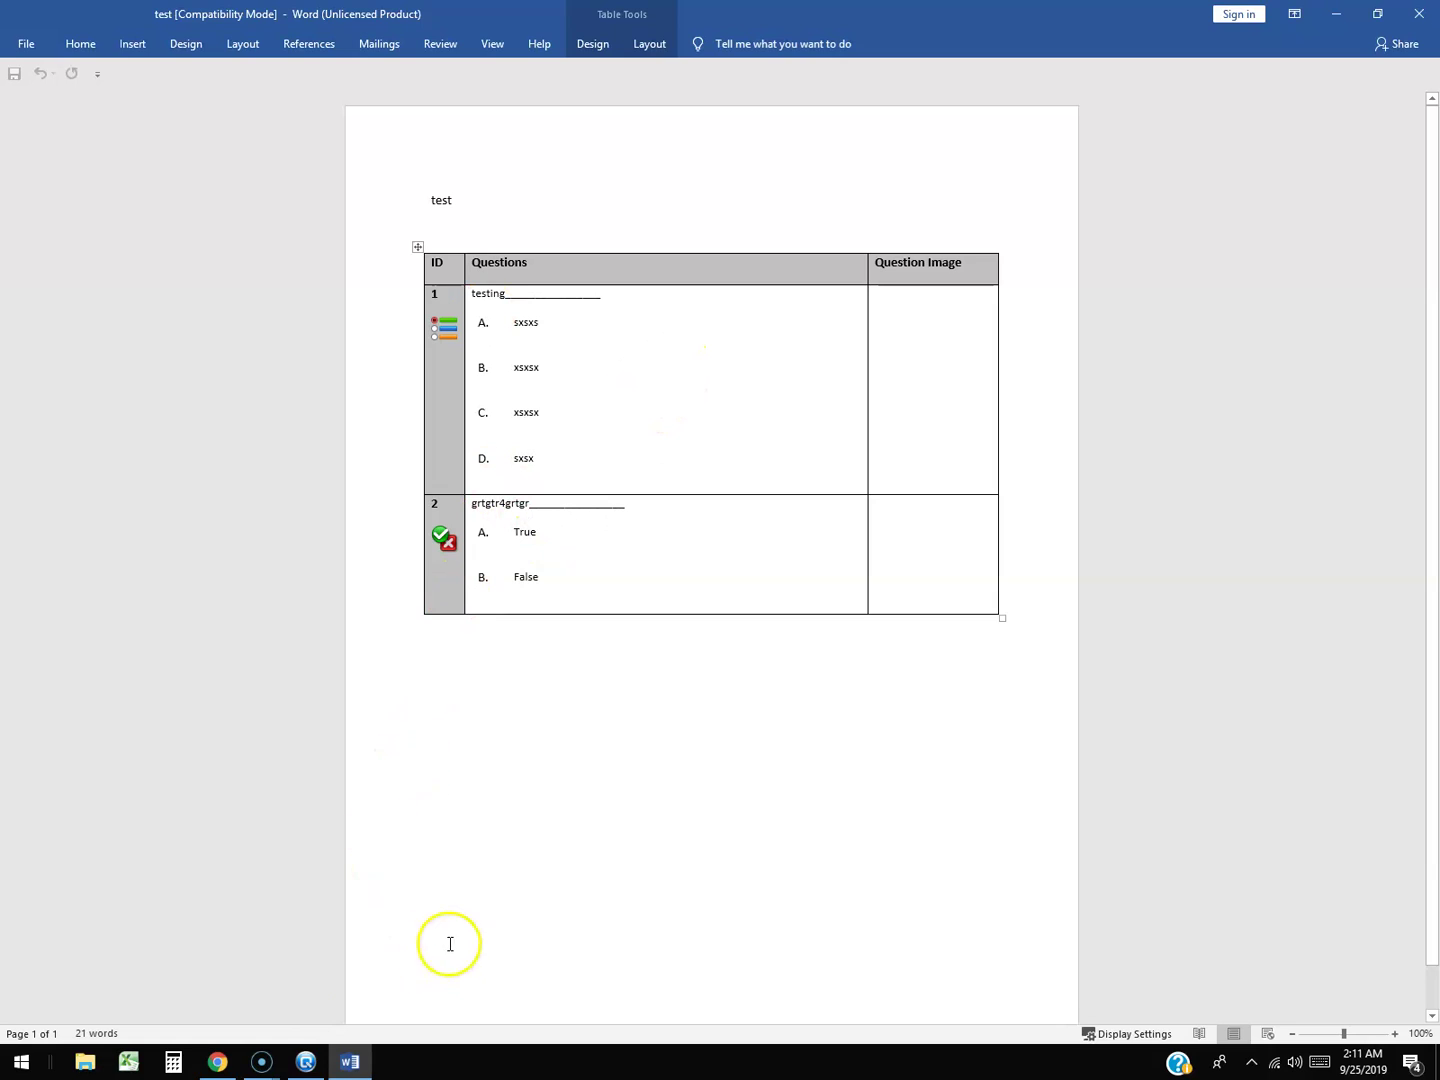
Dismiss the publish confirmation, preview quiz 'test' in Quiz Viewer up to Question 1 of 2, then return to the editor.
click(309, 1060)
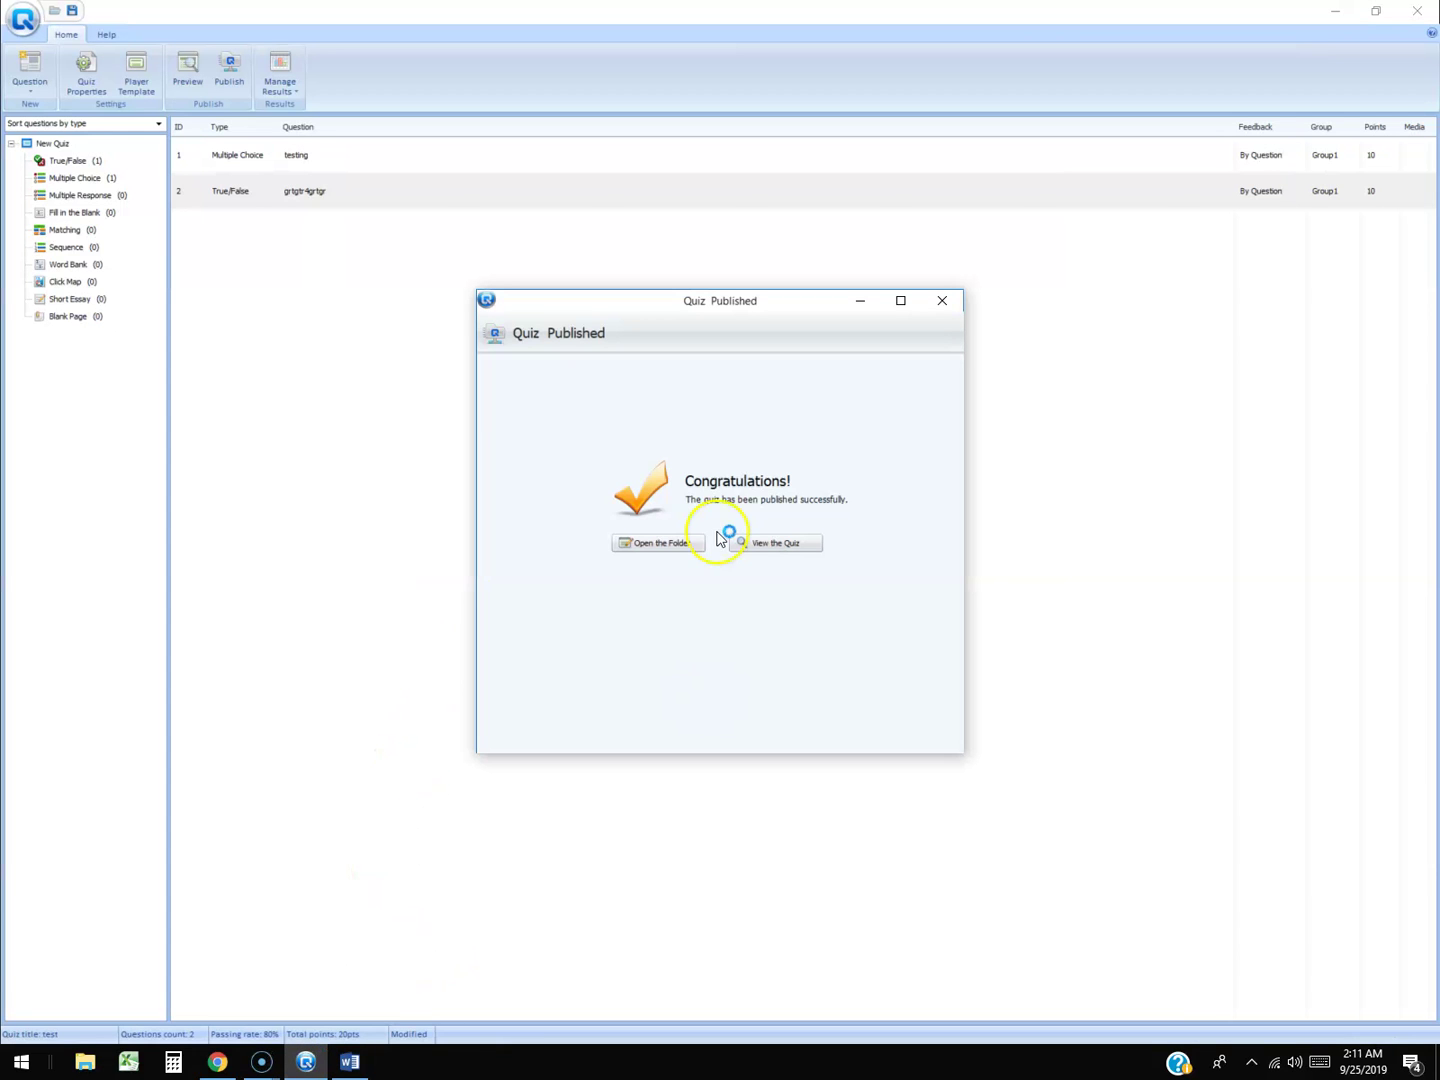
click(943, 303)
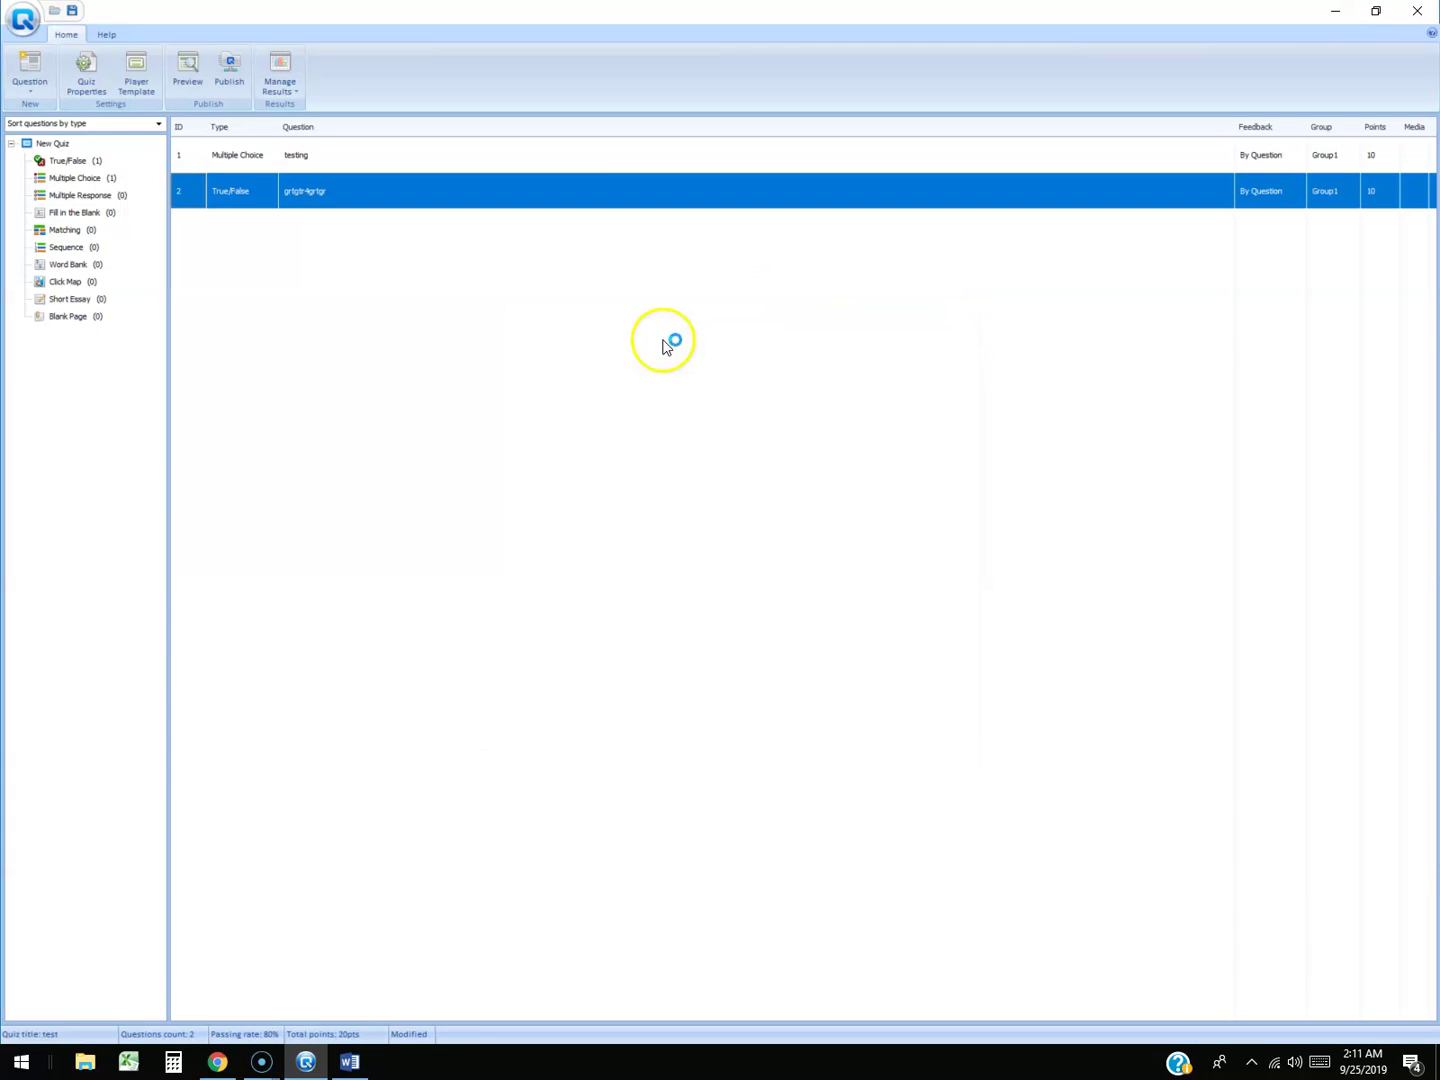
click(186, 77)
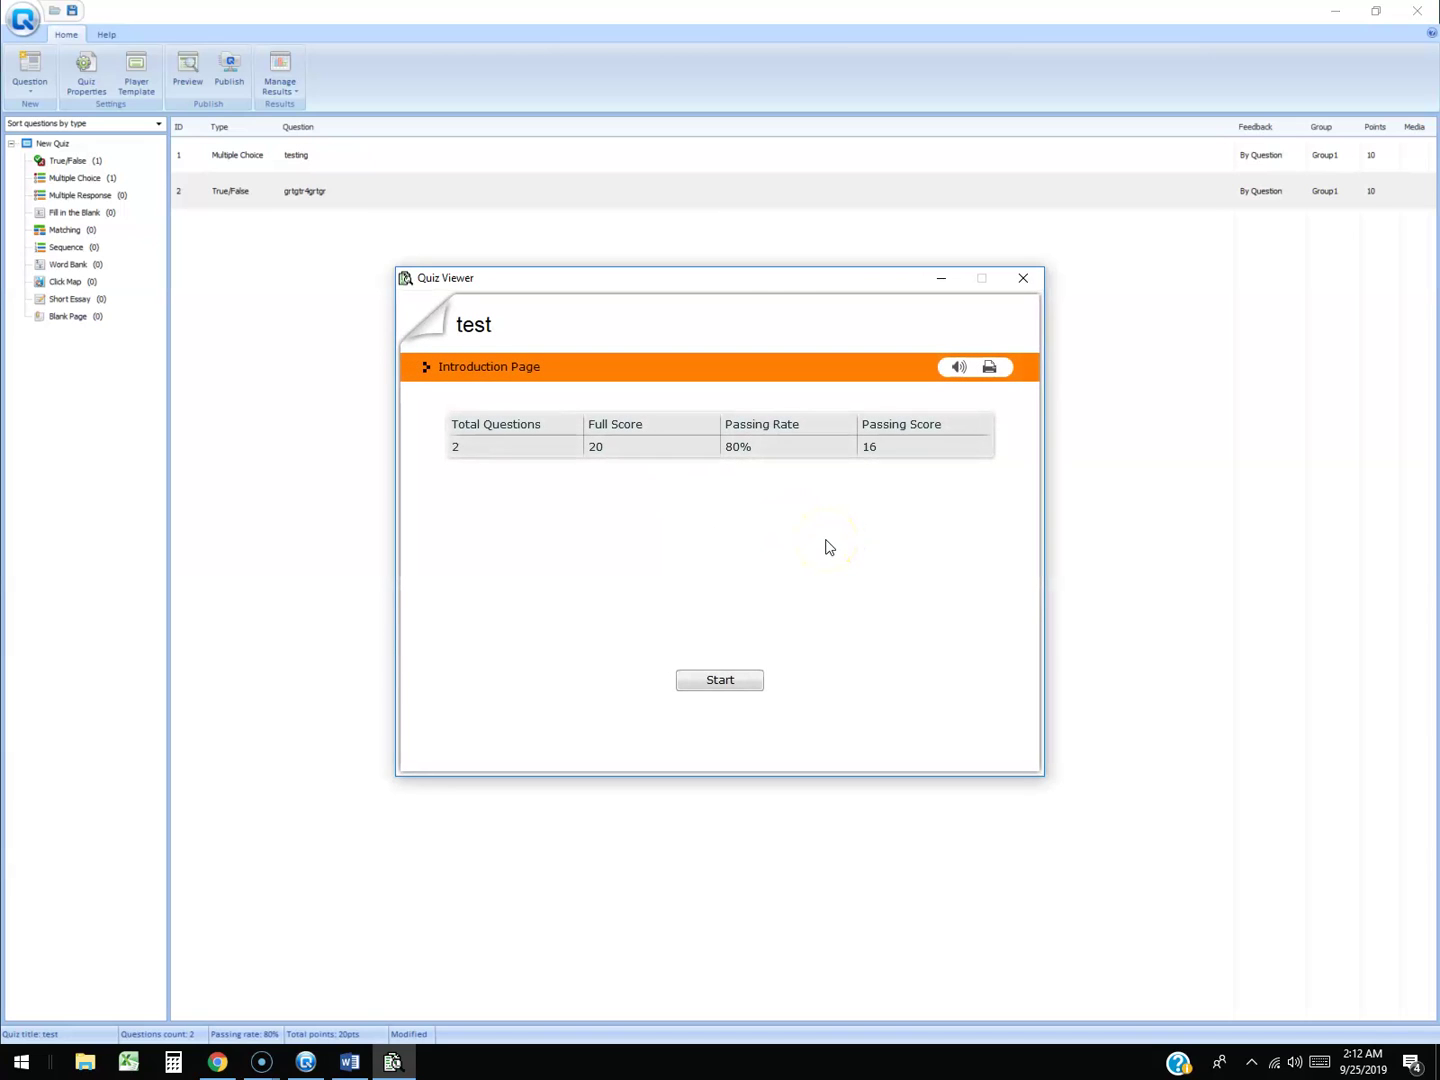
drag(749, 286, 755, 301)
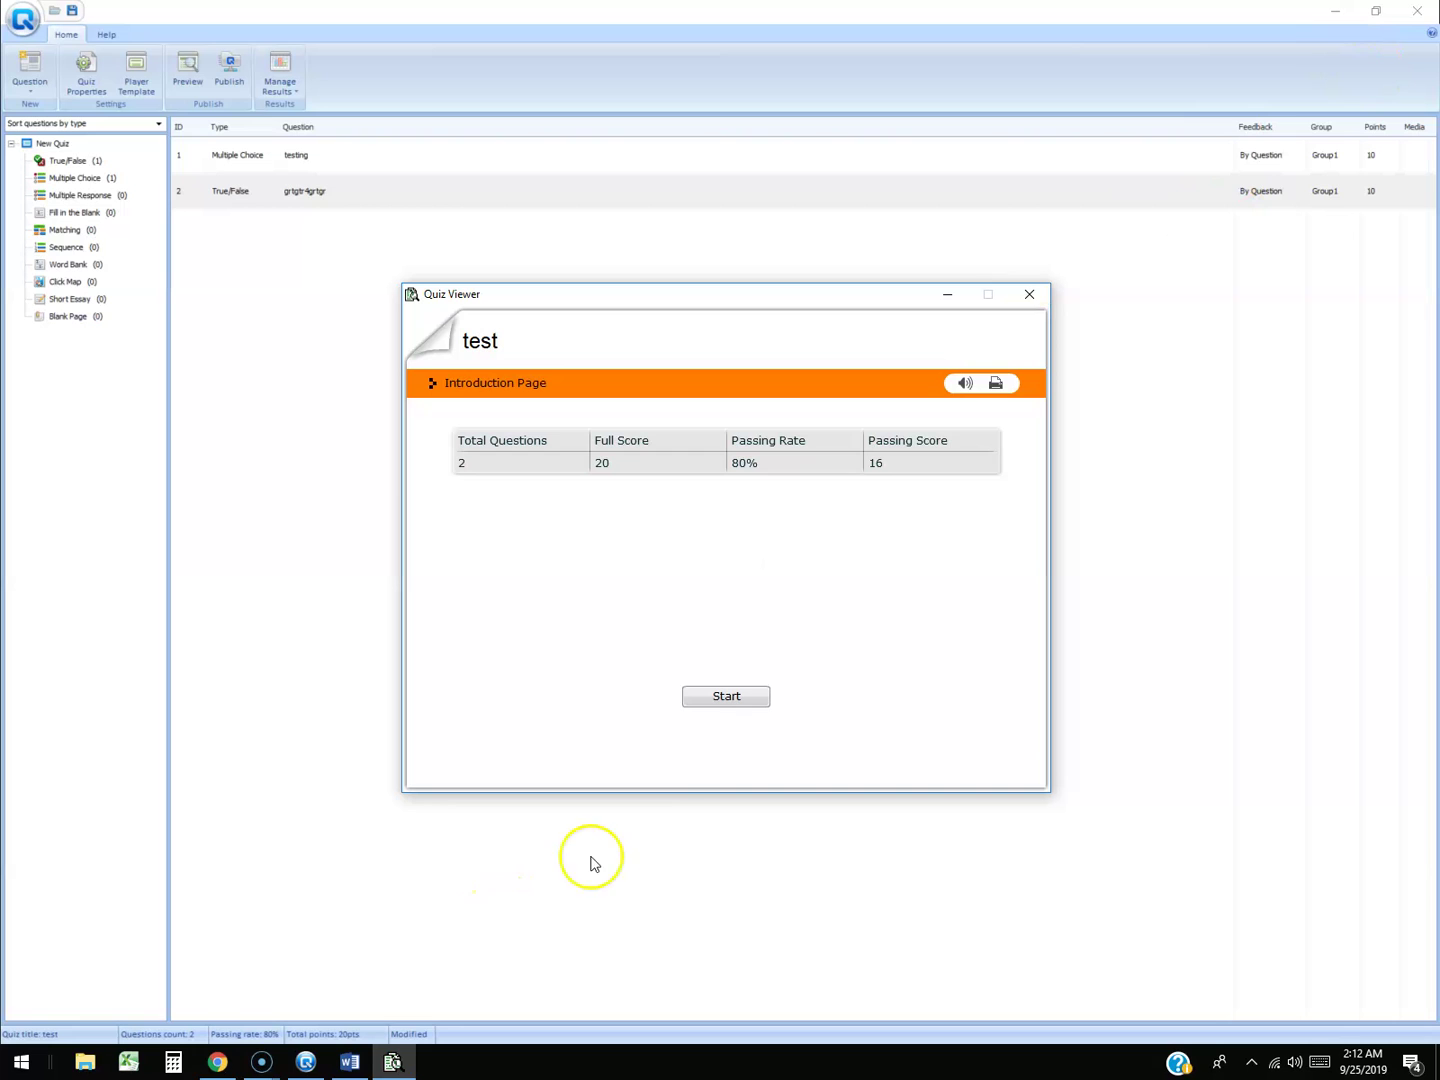
mouse_move(851, 300)
mouse_down()
mouse_move(869, 401)
mouse_move(1049, 309)
mouse_move(861, 301)
mouse_up()
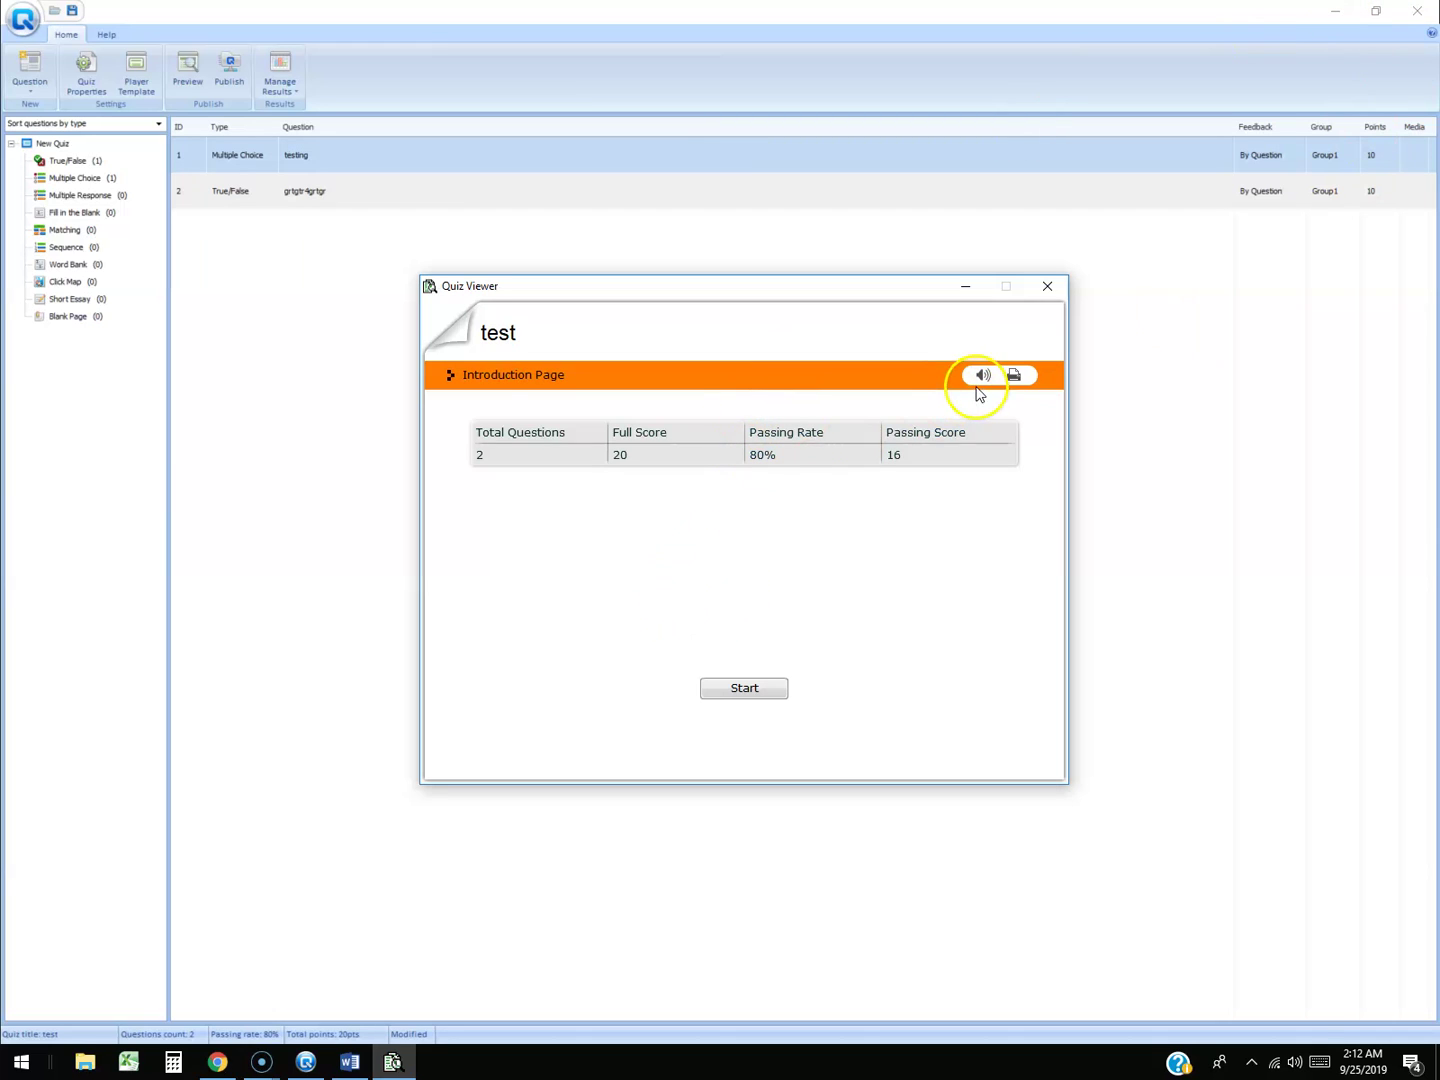
click(741, 688)
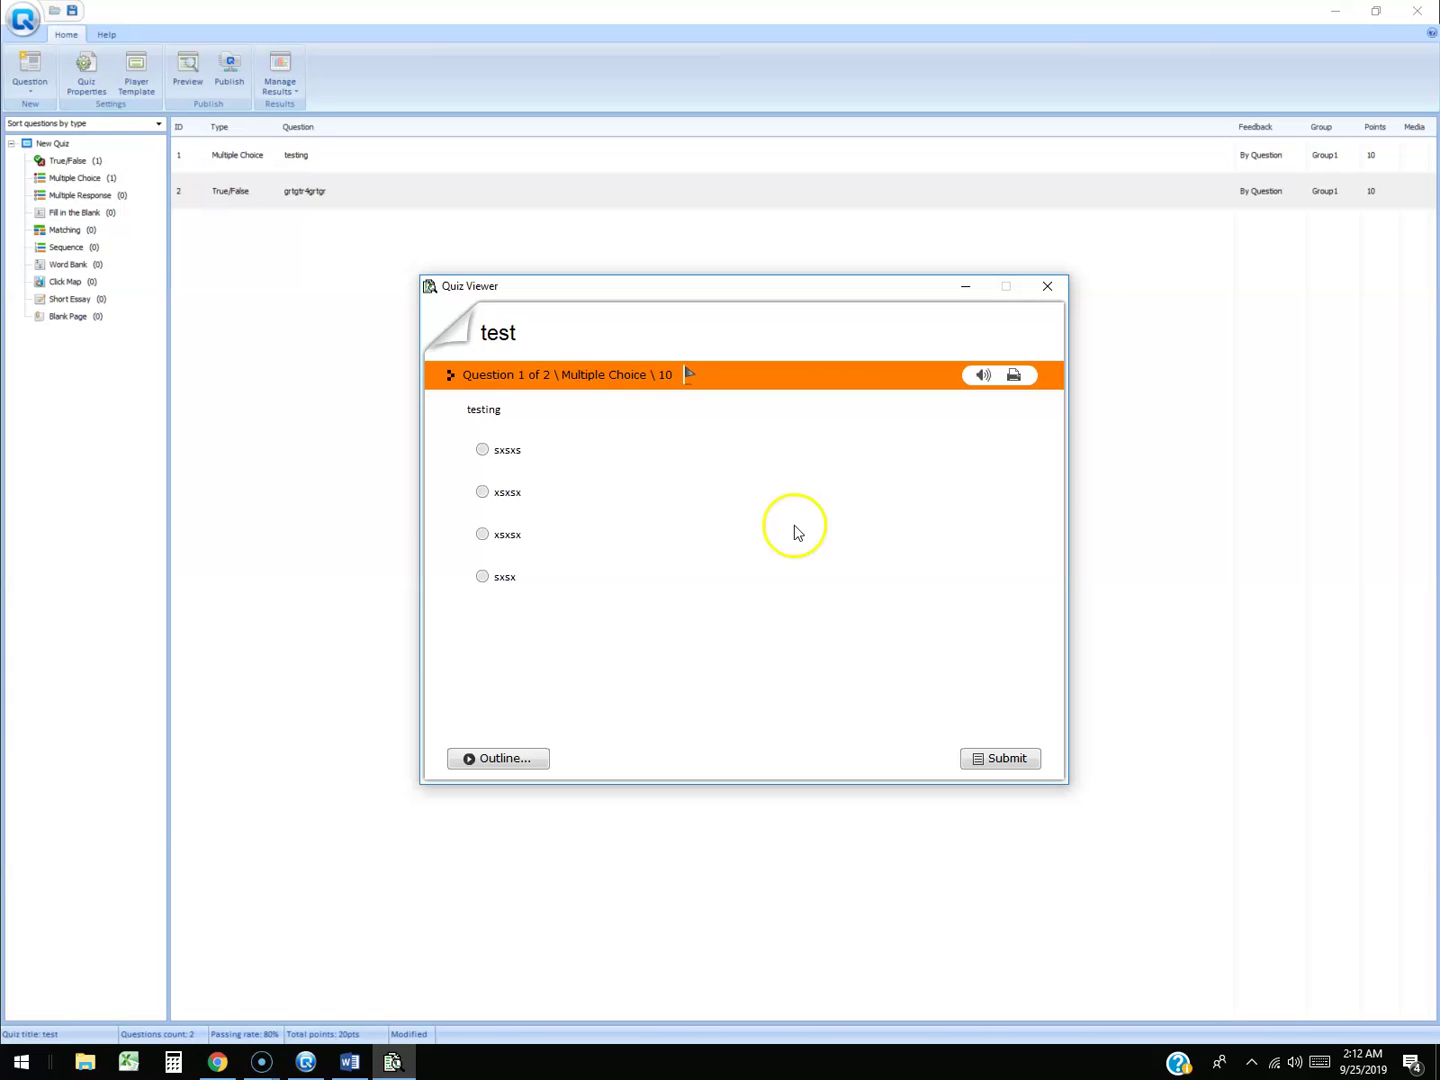
click(94, 83)
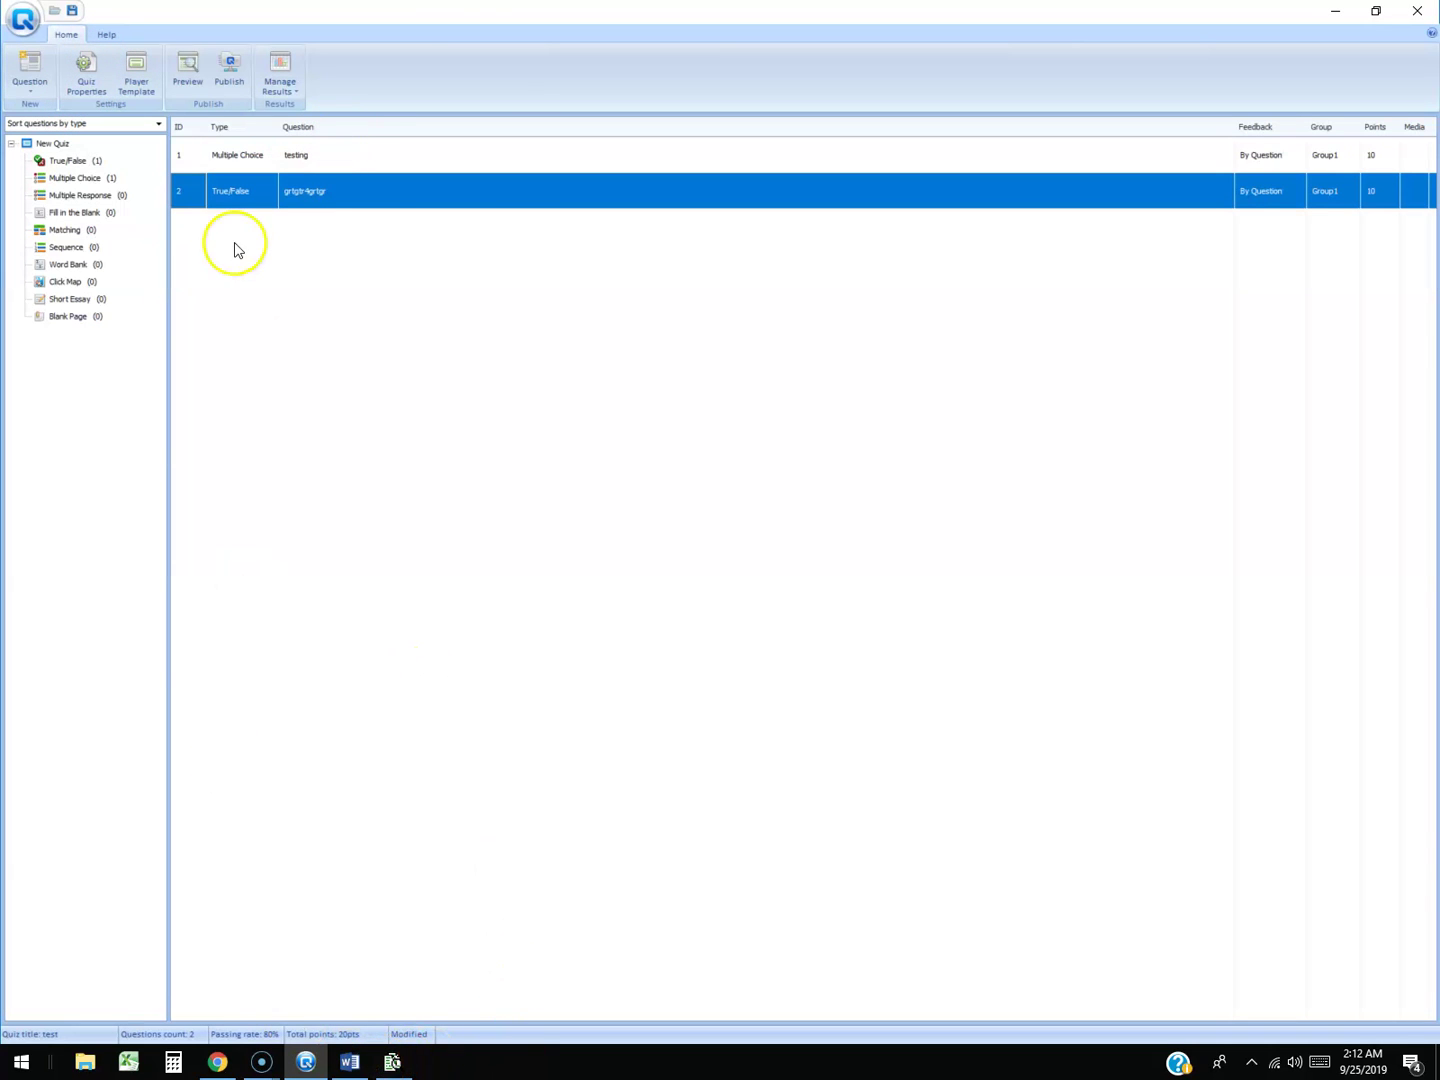
click(88, 83)
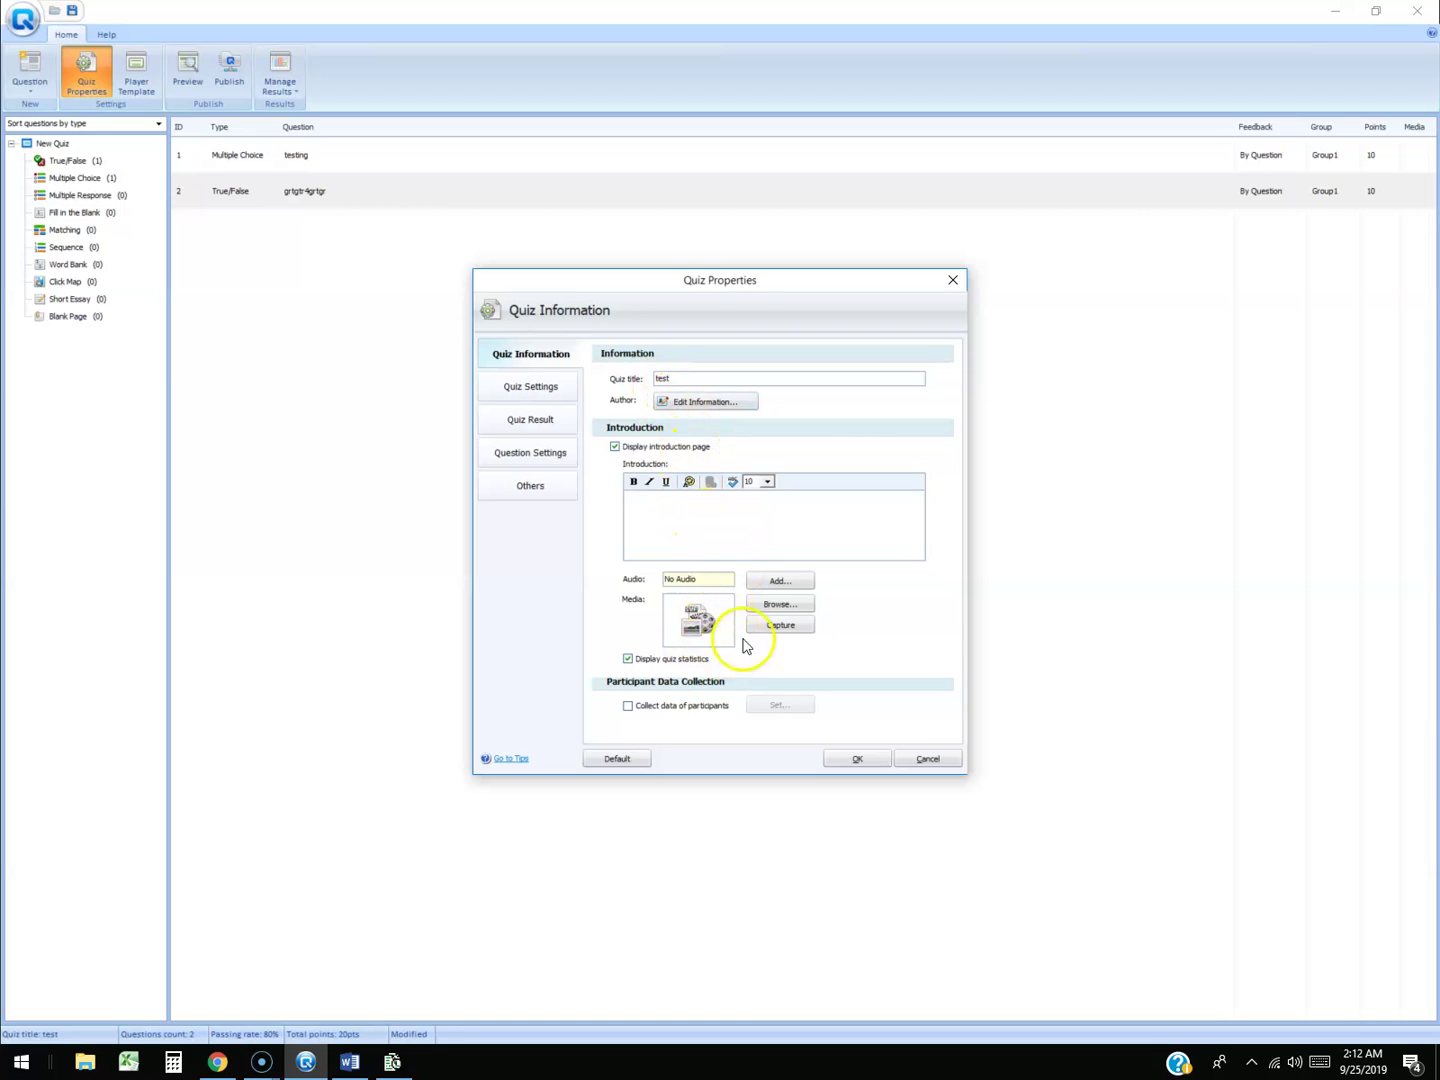
click(547, 400)
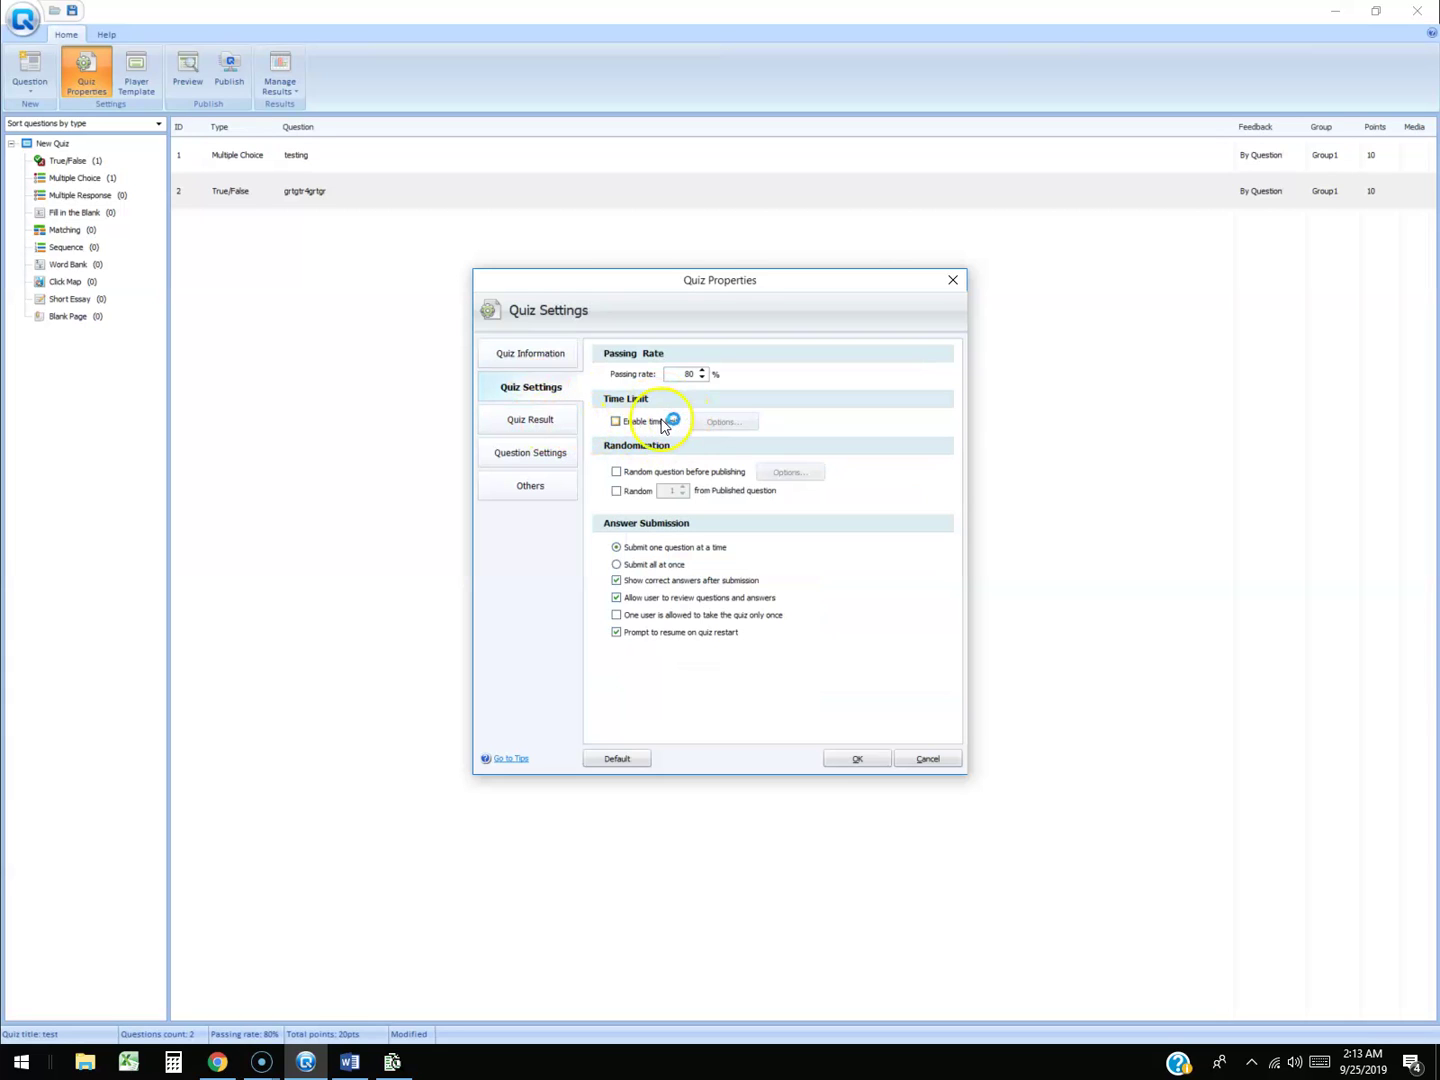
click(537, 422)
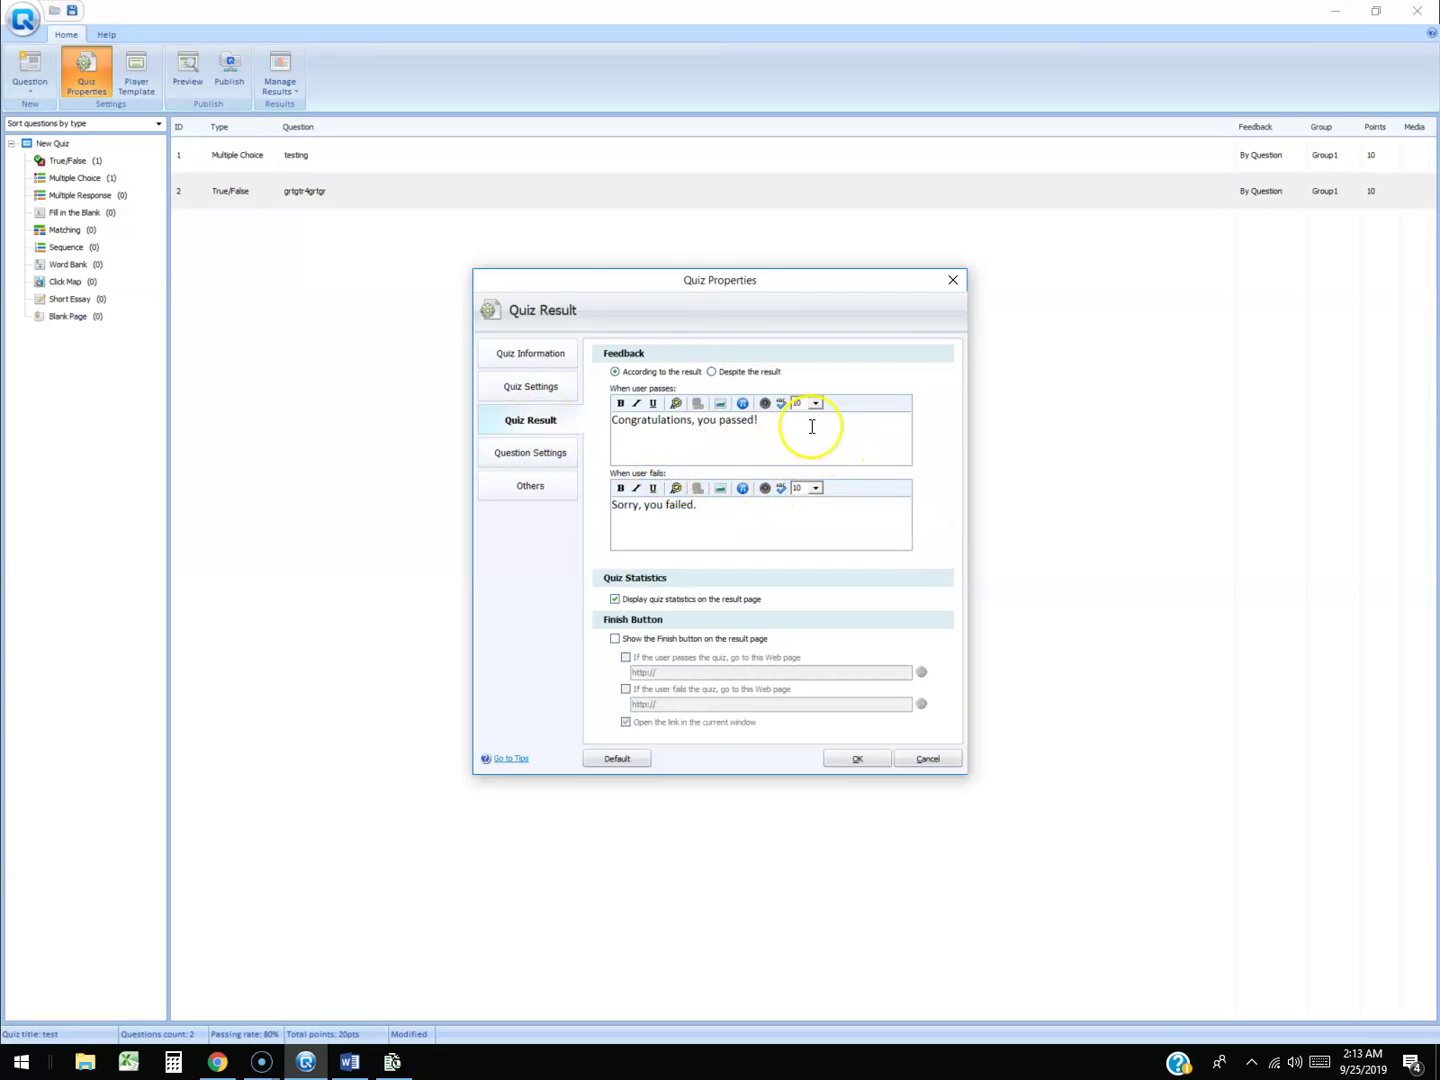
click(725, 516)
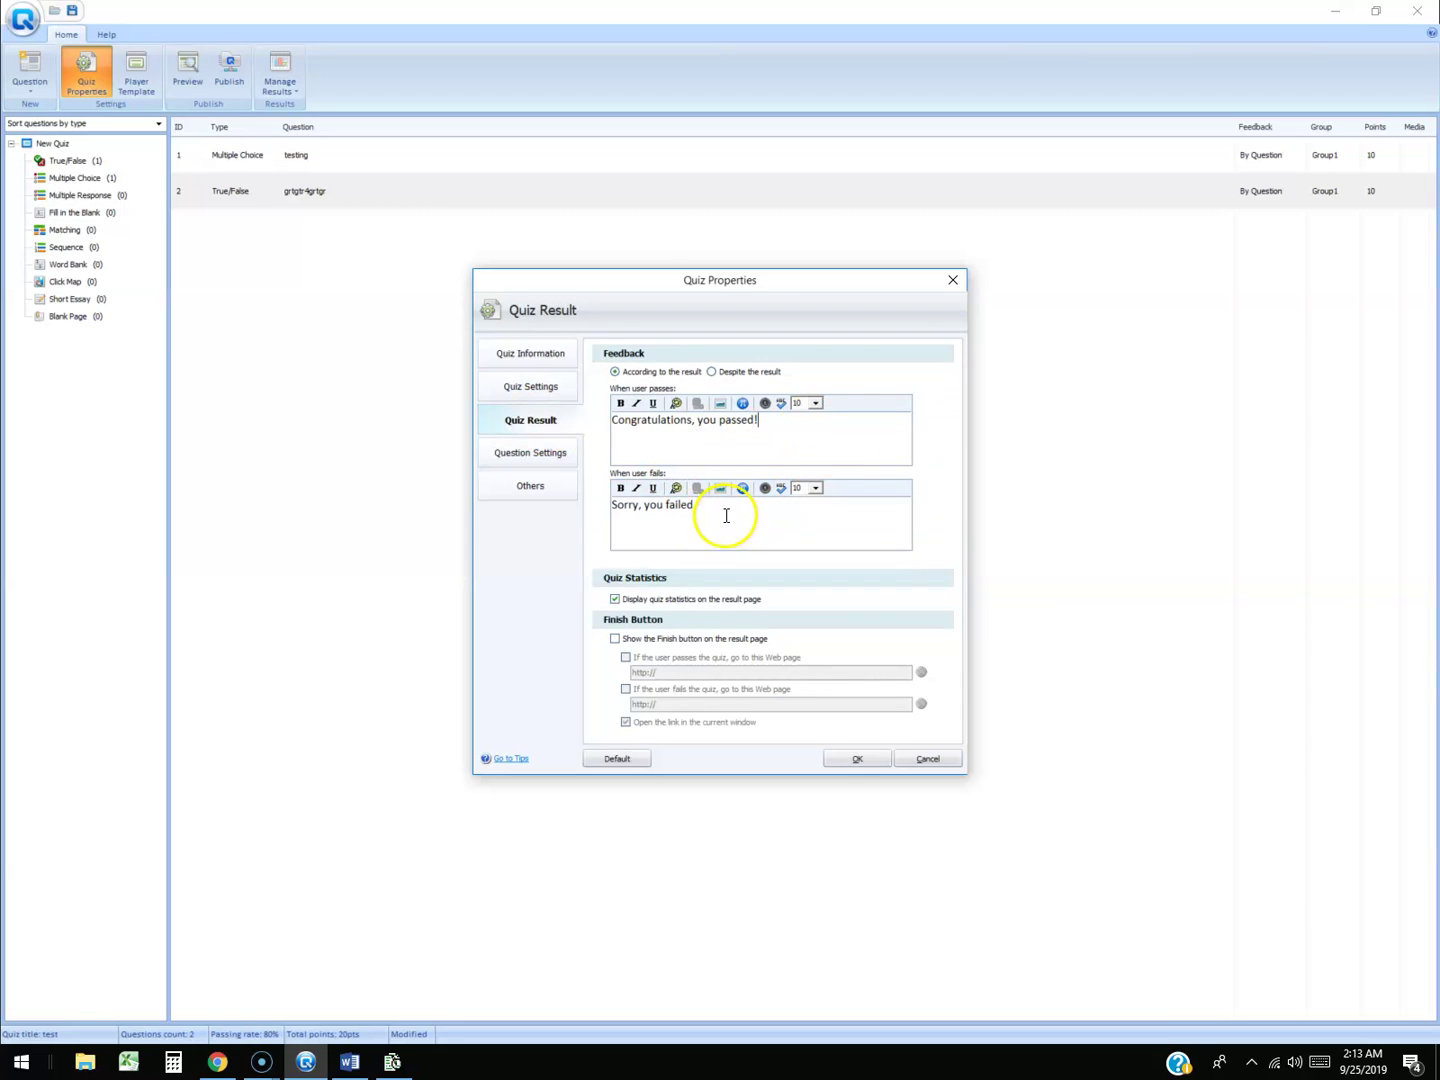
click(530, 452)
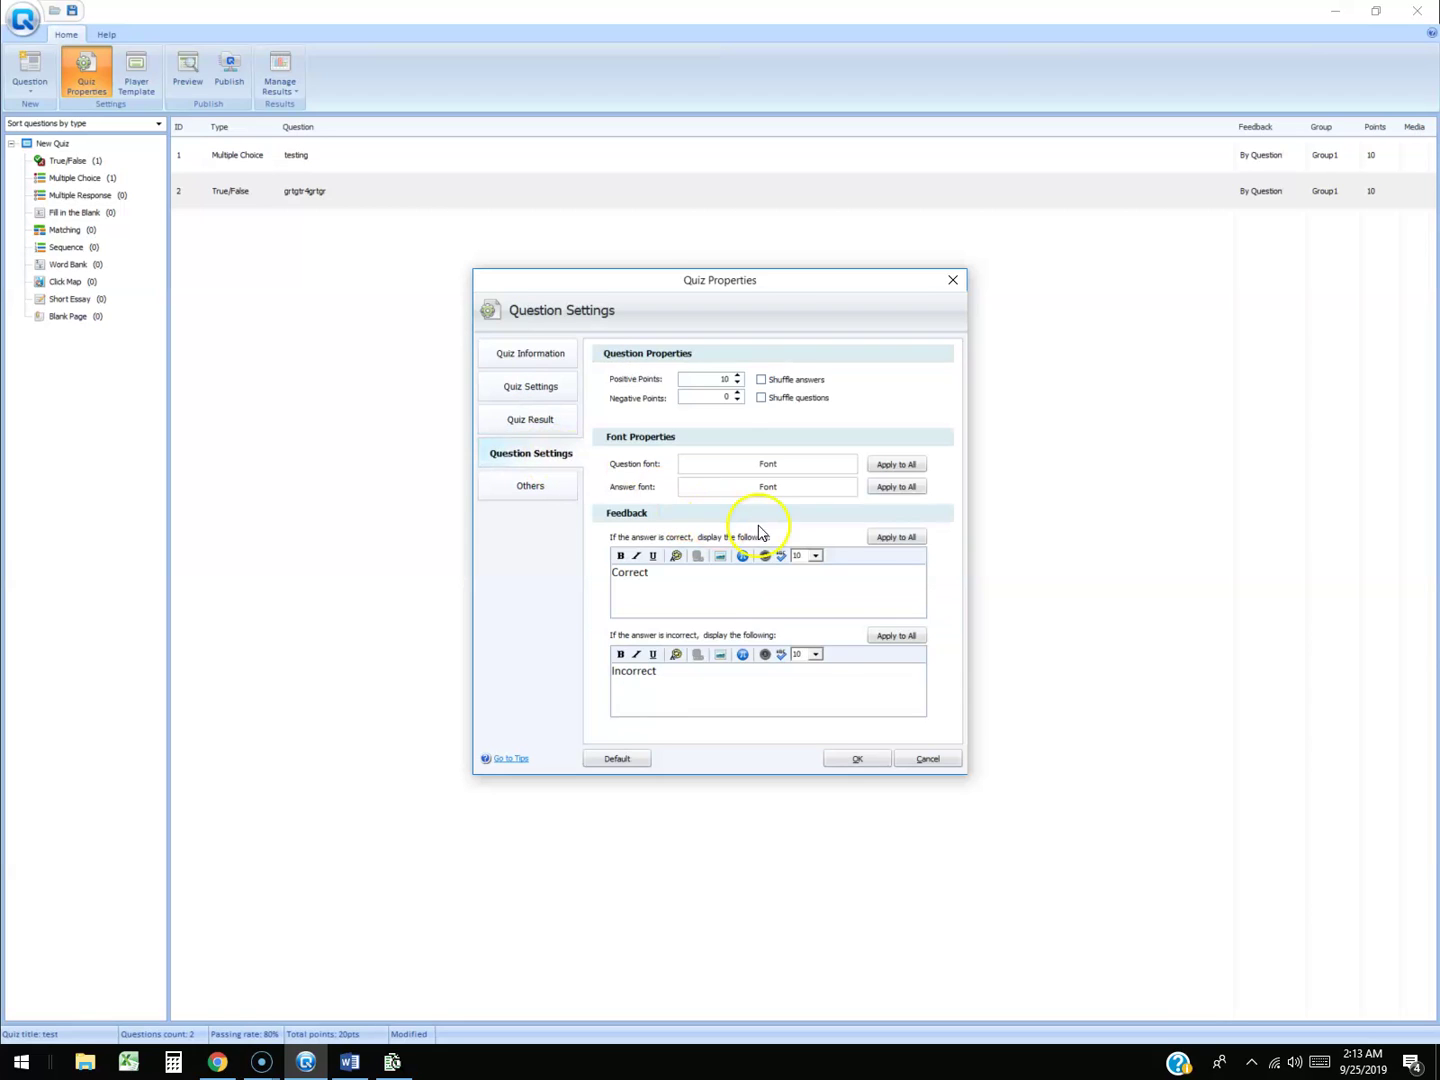
click(554, 489)
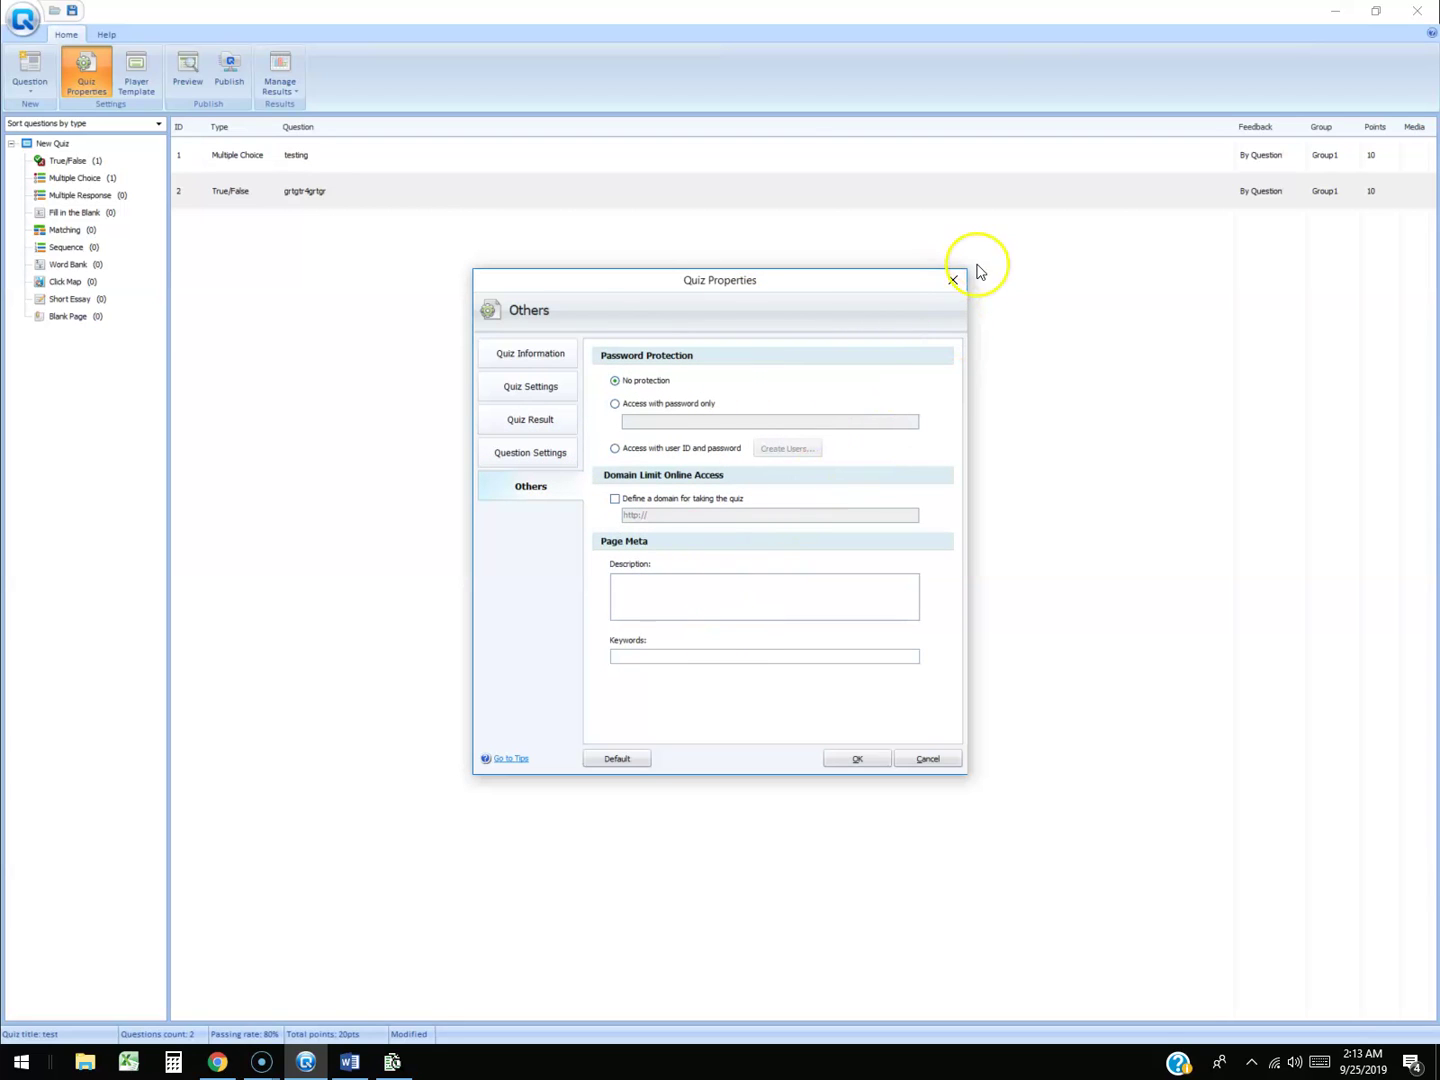
click(952, 282)
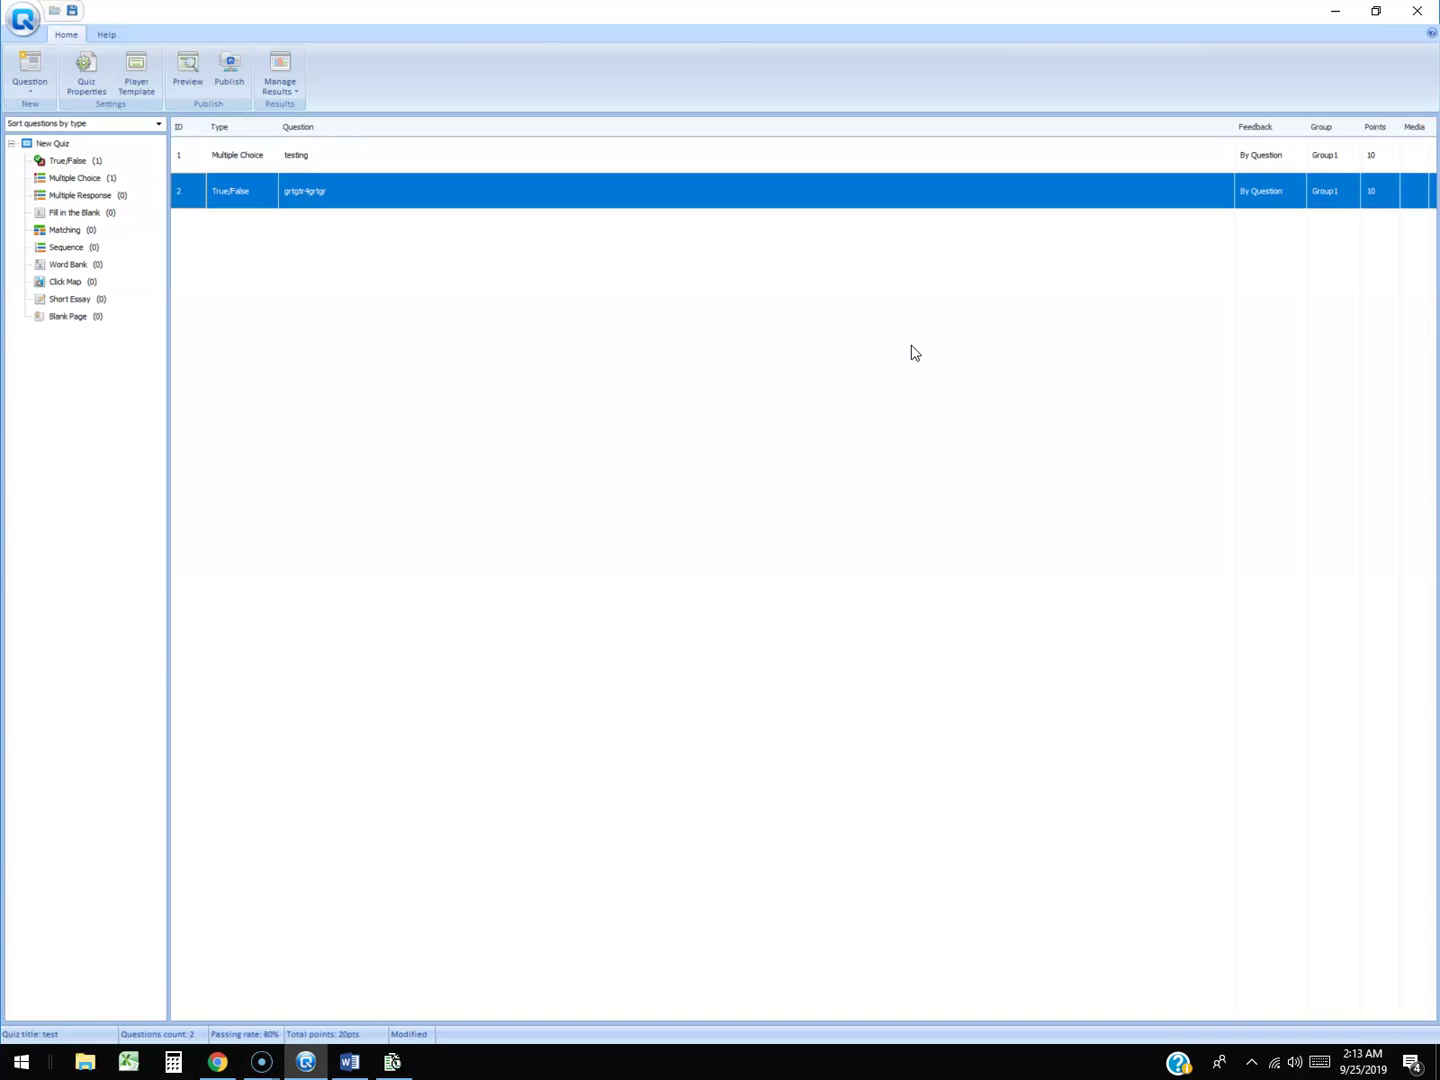
click(212, 1062)
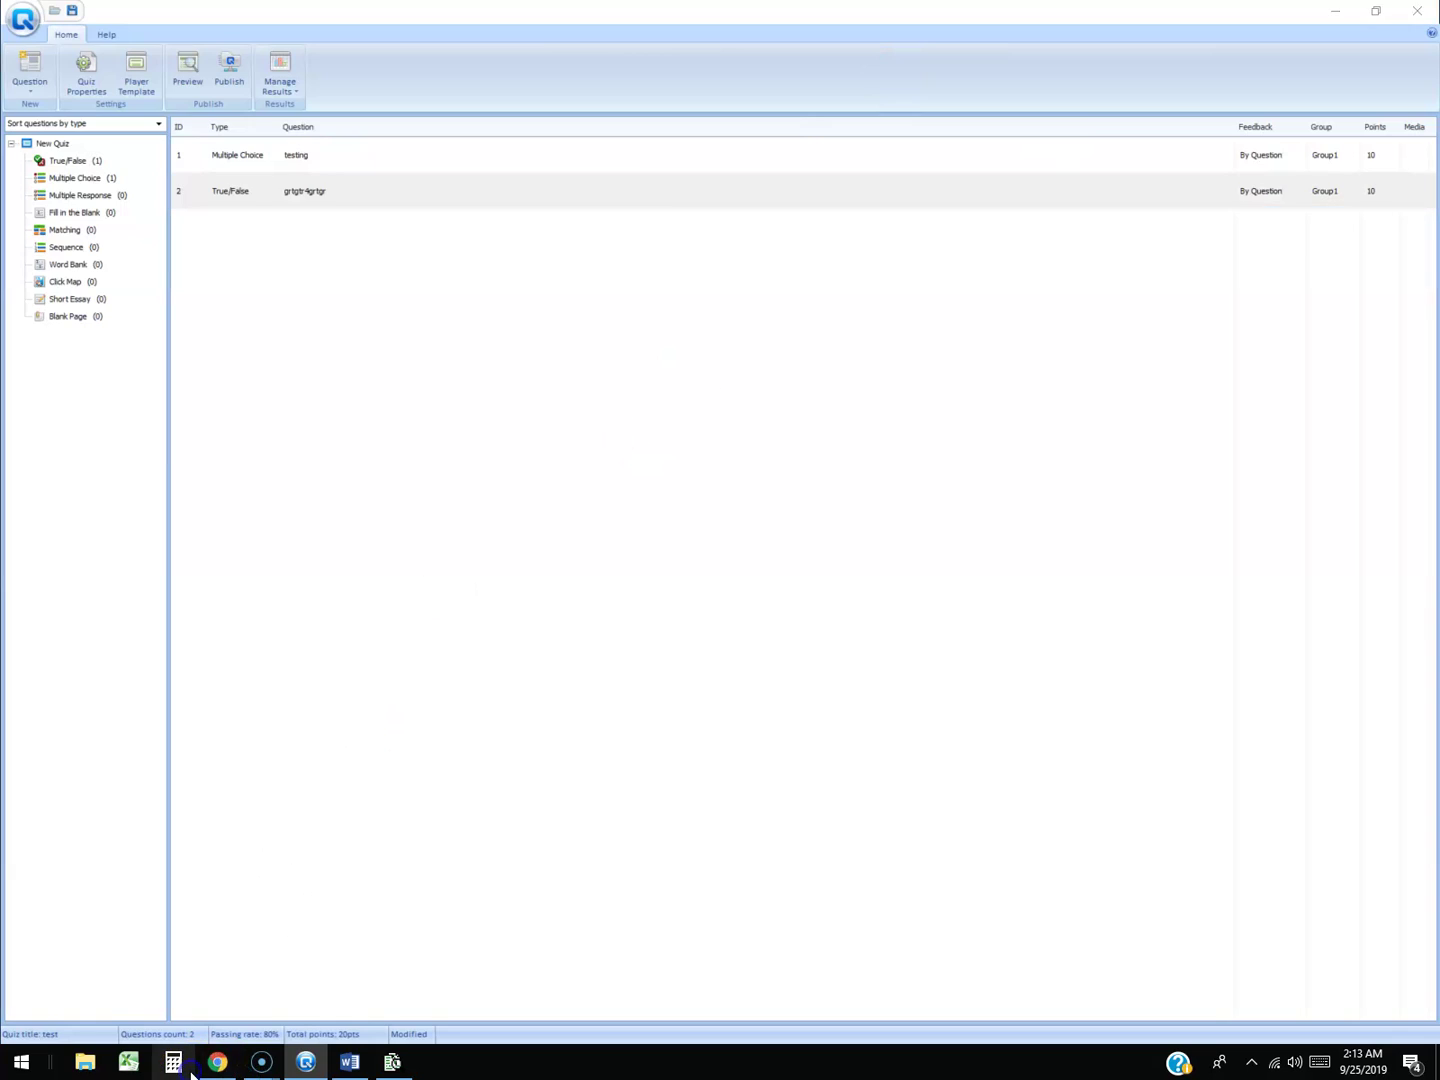
click(710, 322)
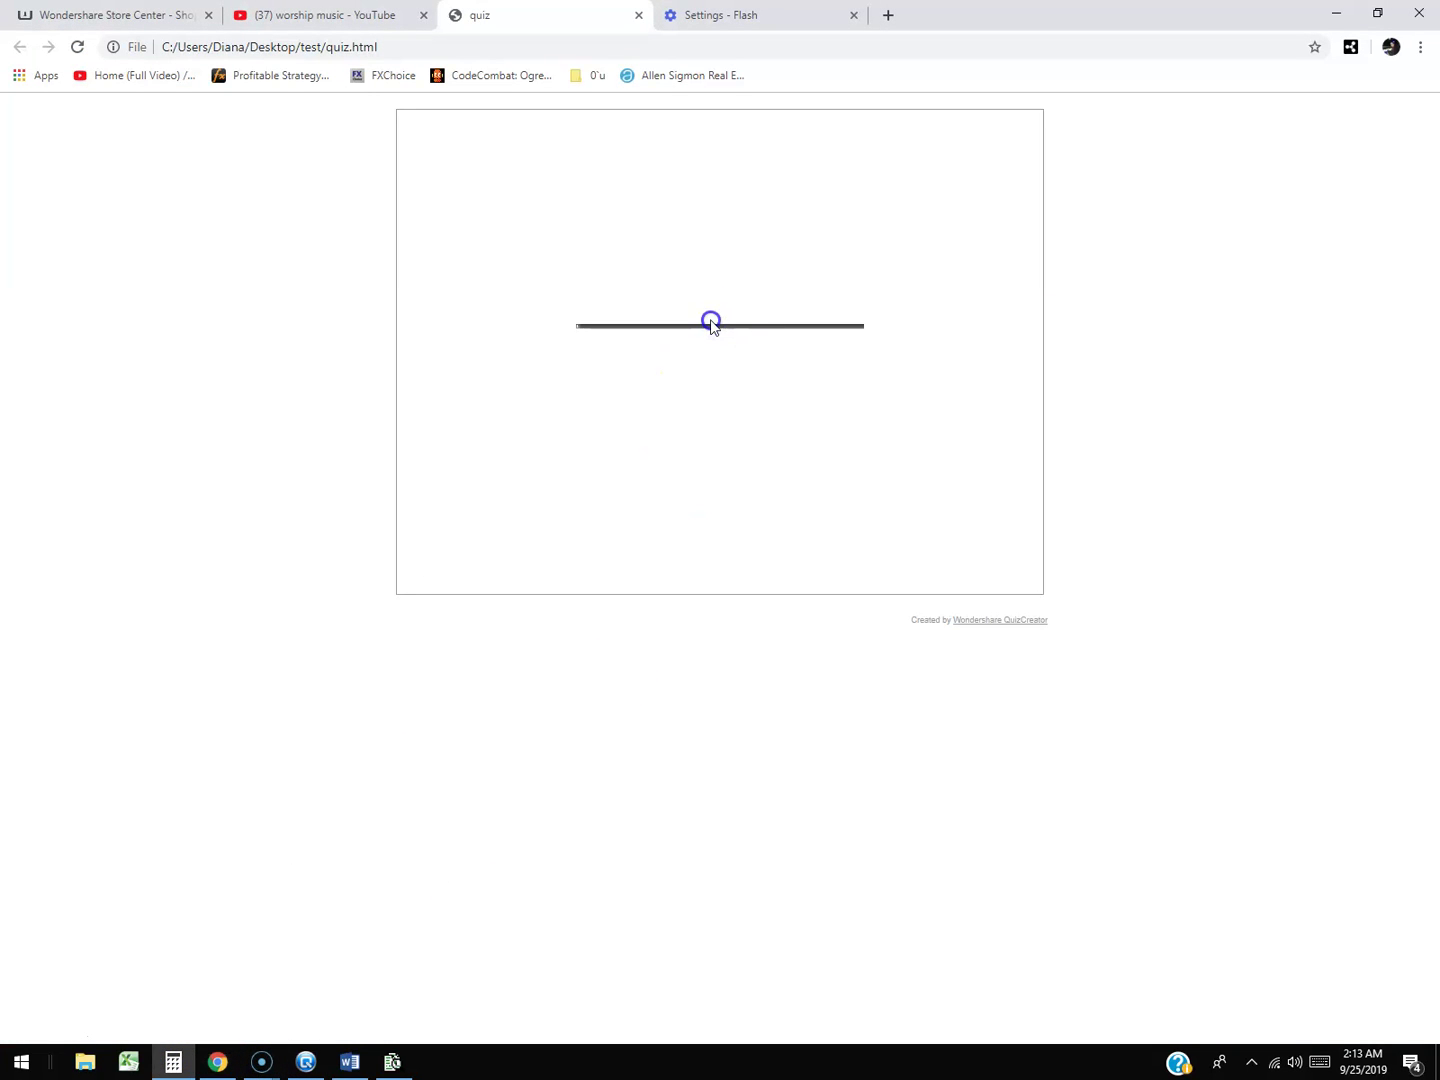
click(779, 424)
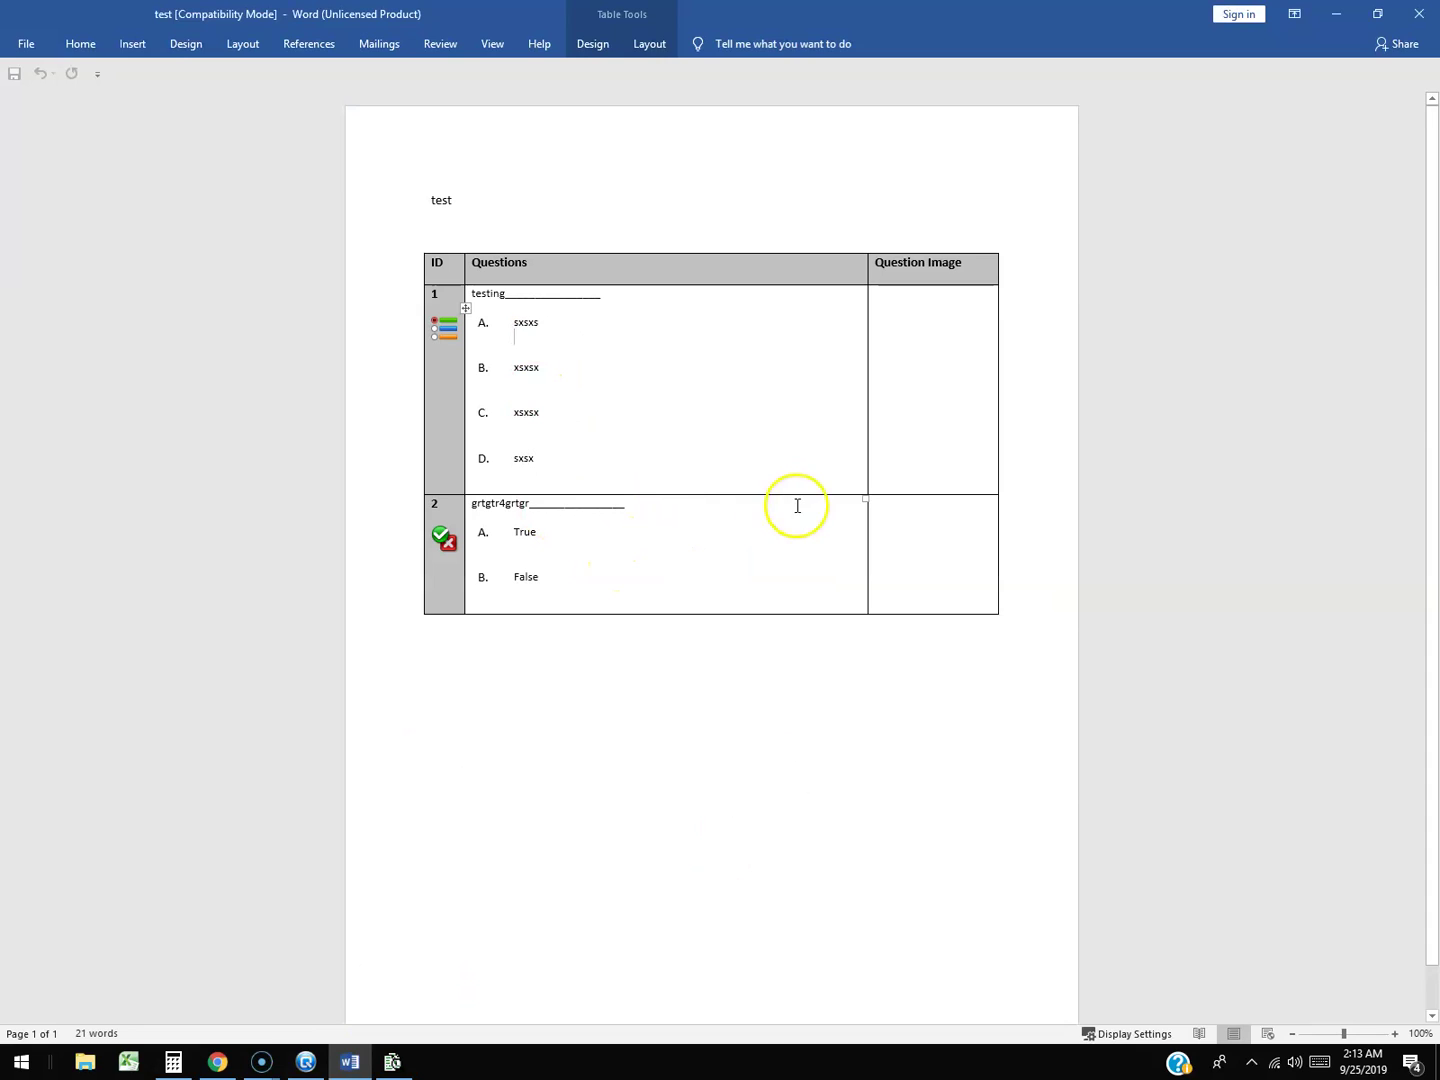
click(306, 1062)
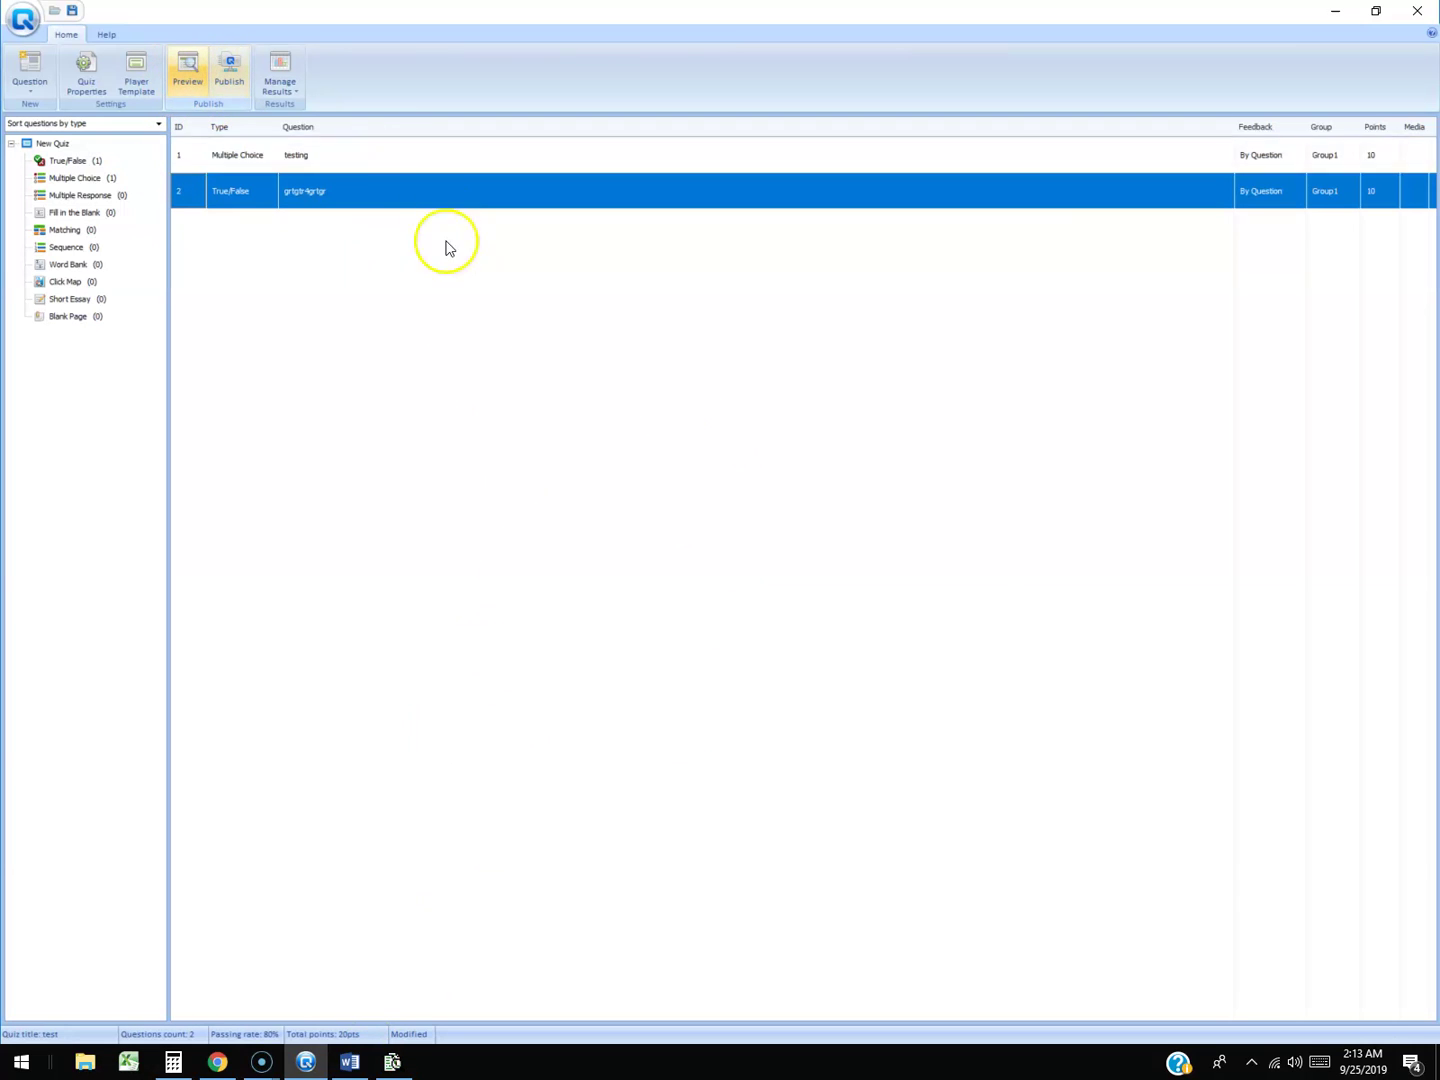
click(190, 76)
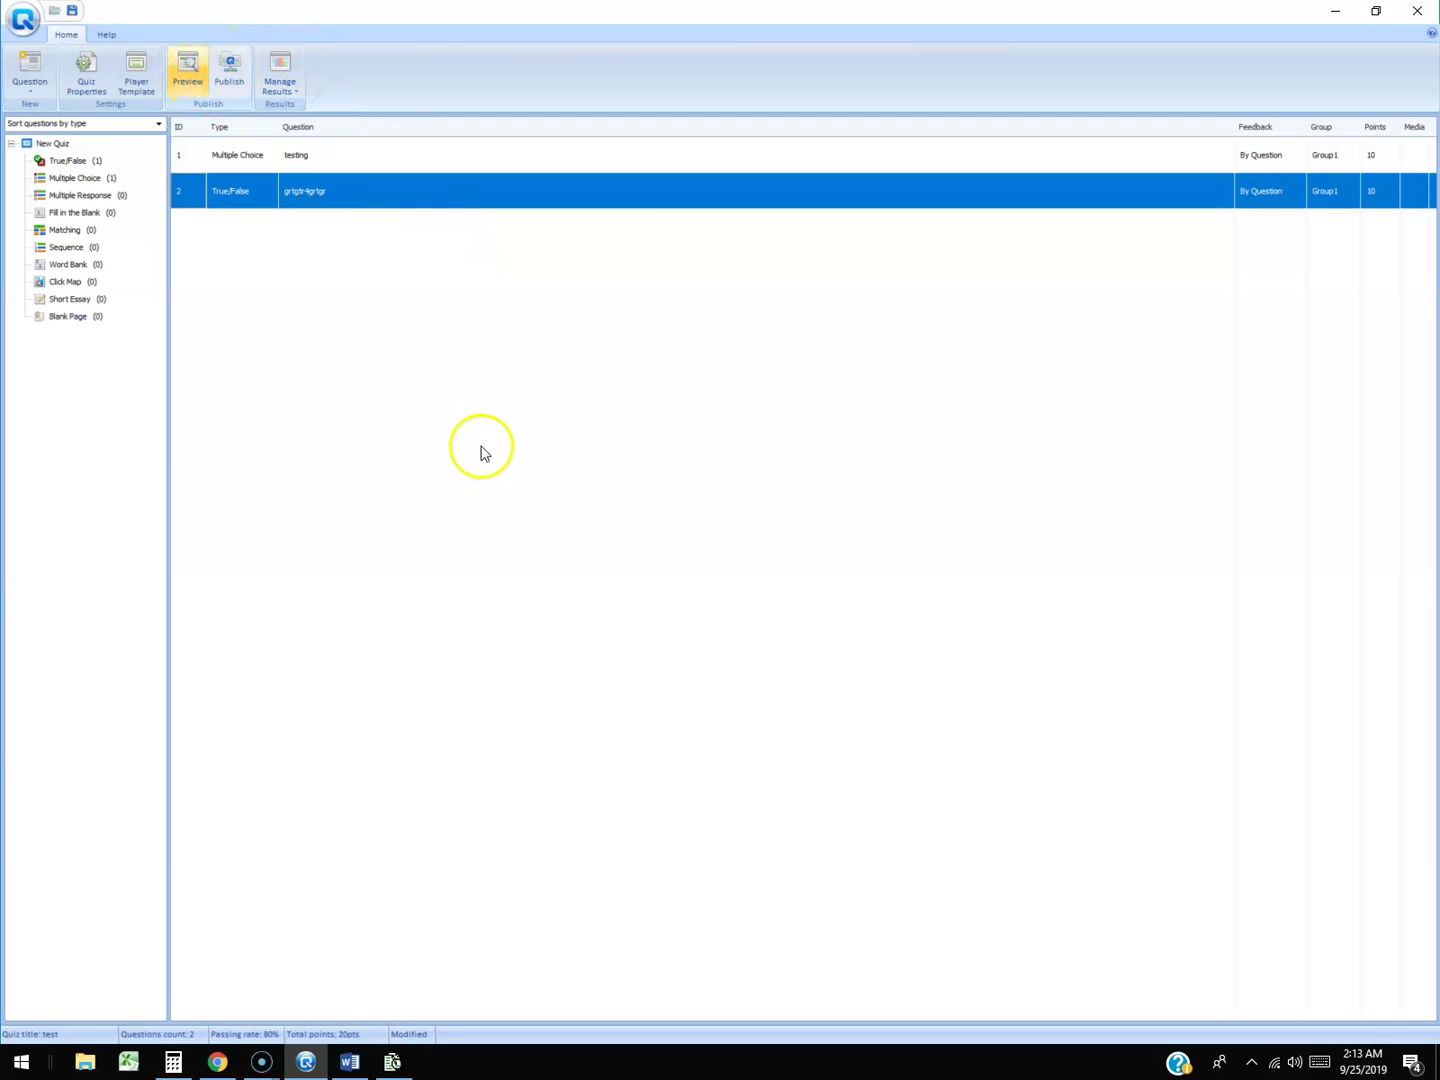